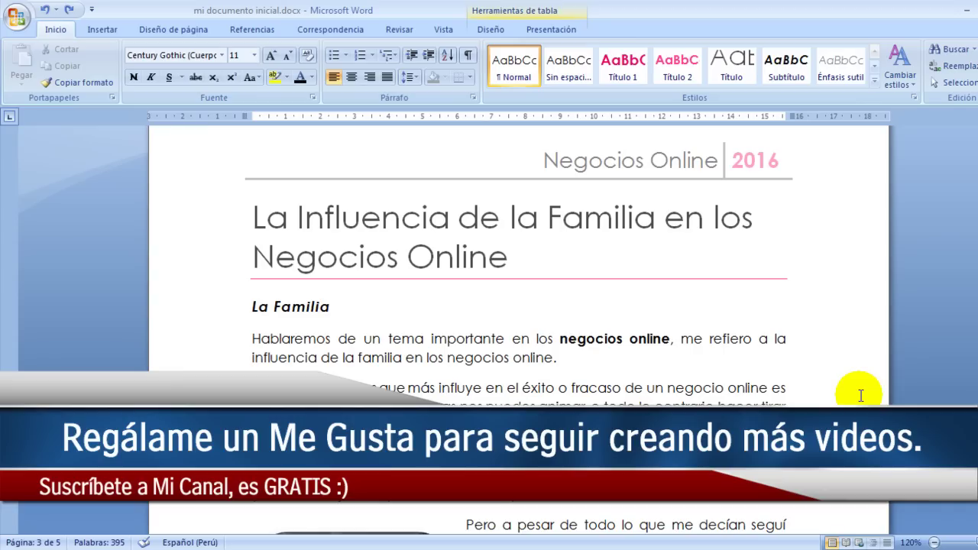
- Copy the opening 'Hablaremos de un tema importante…' paragraph
scroll(861, 395, down, 1)
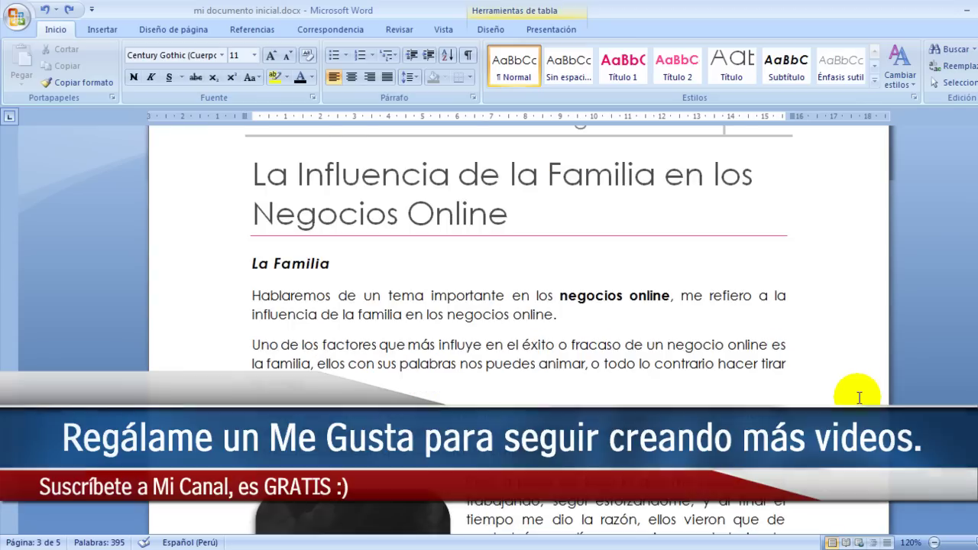
scroll(861, 396, down, 1)
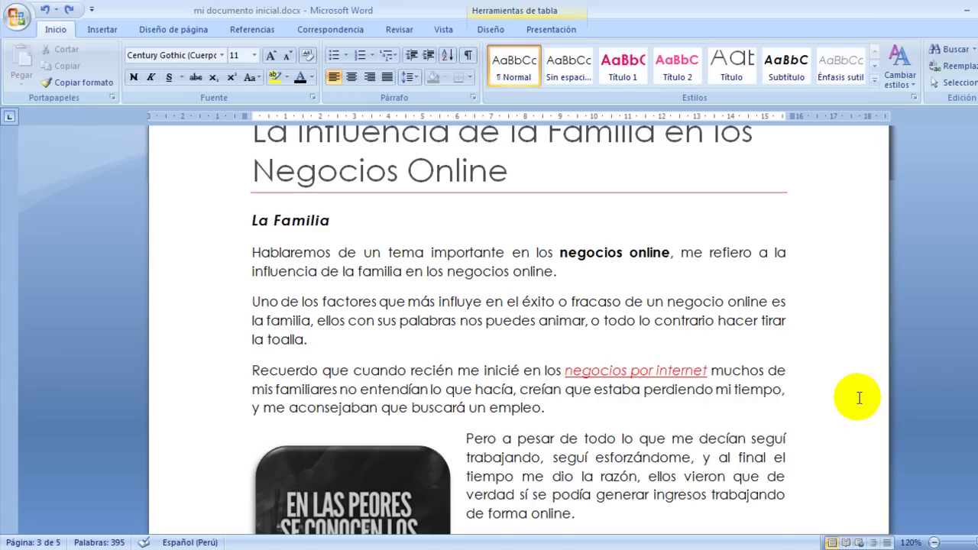
click(582, 274)
mouse_move(582, 274)
mouse_down()
mouse_move(345, 245)
mouse_move(257, 253)
mouse_up()
key(ctrl+c)
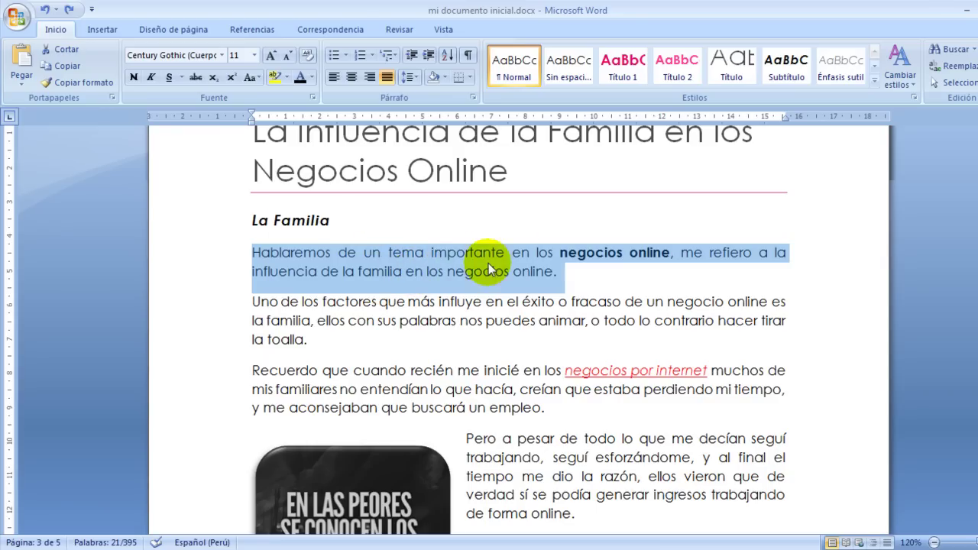
right_click(414, 263)
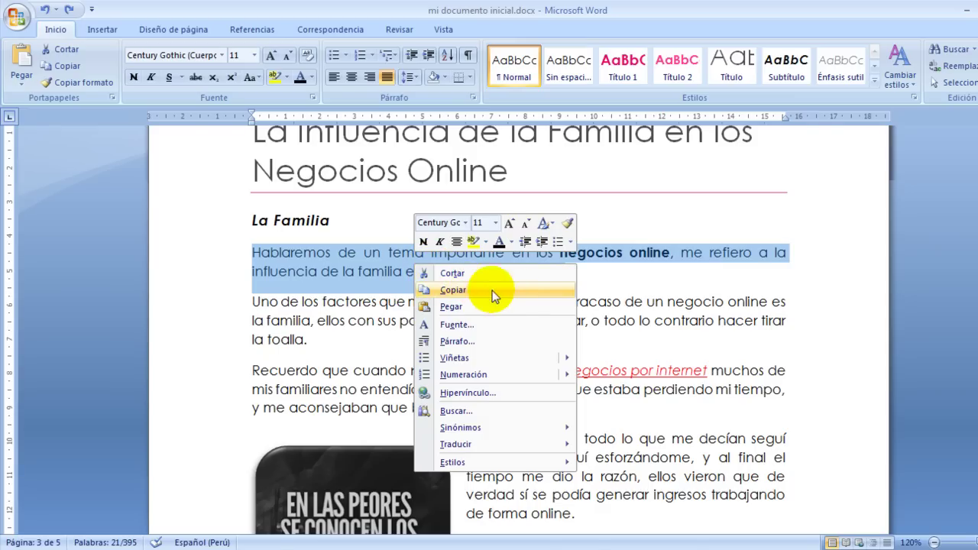
click(463, 292)
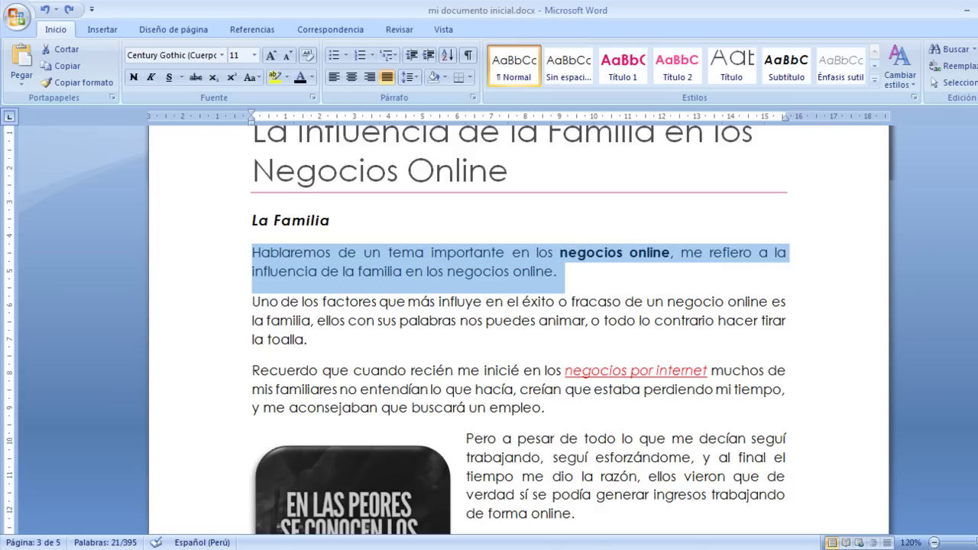
- Paste the copied paragraph onto the empty line at the top of page 4
scroll(520, 329, down, 3)
scroll(520, 328, down, 7)
scroll(520, 328, down, 3)
scroll(520, 329, down, 1)
scroll(520, 328, down, 1)
click(524, 309)
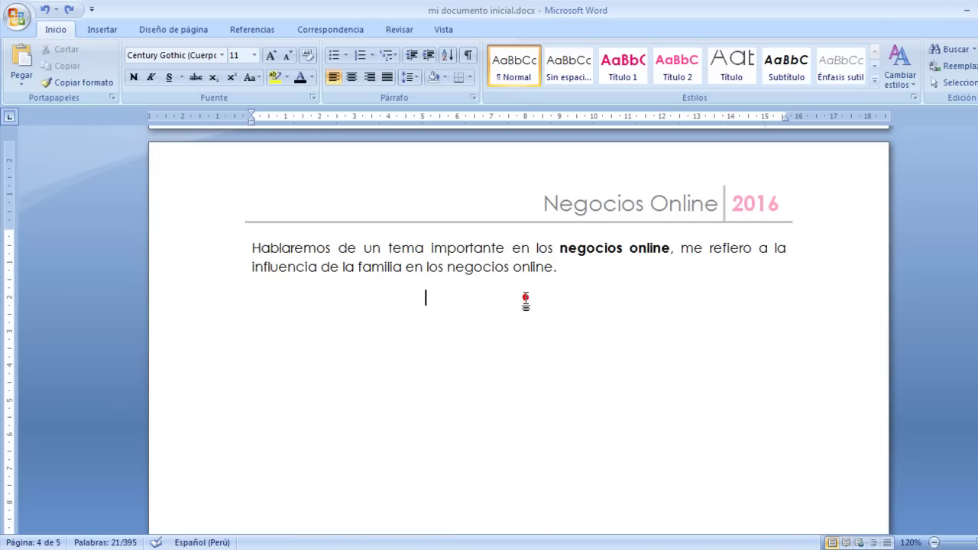
click(250, 295)
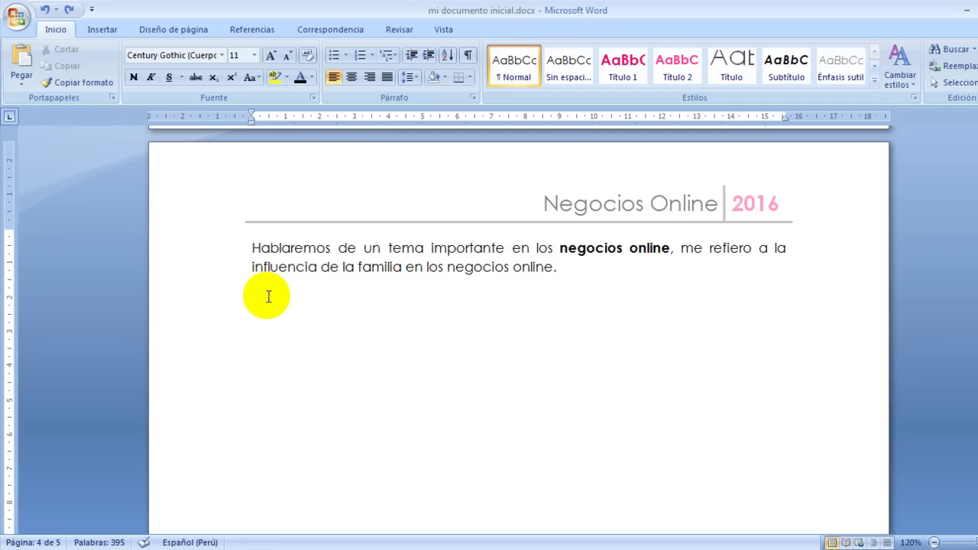
right_click(266, 294)
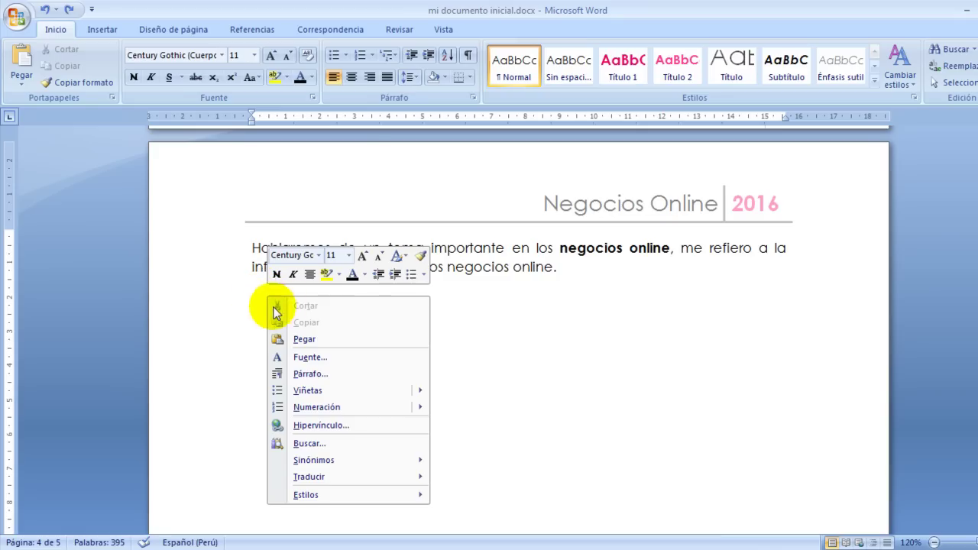
click(319, 341)
drag(587, 320, 254, 297)
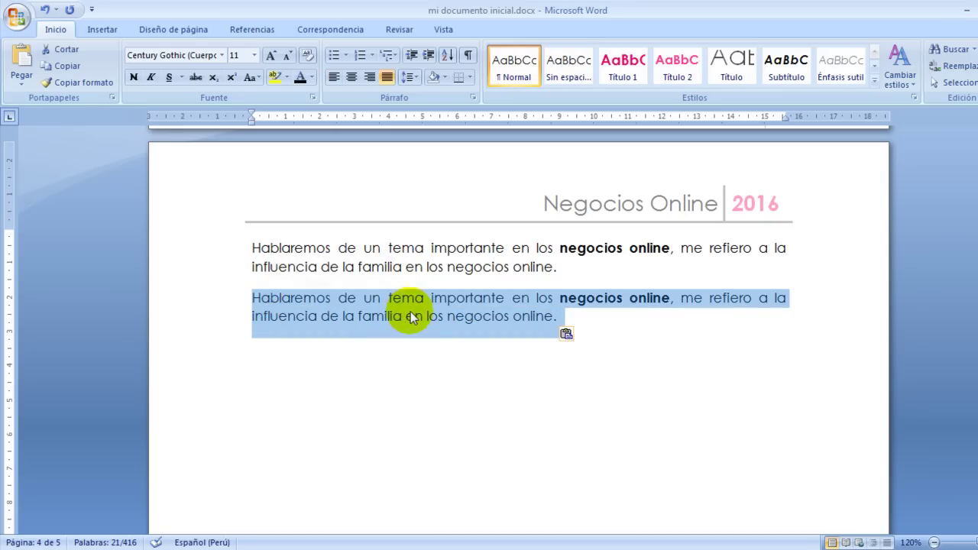
scroll(644, 372, up, 3)
scroll(643, 373, up, 6)
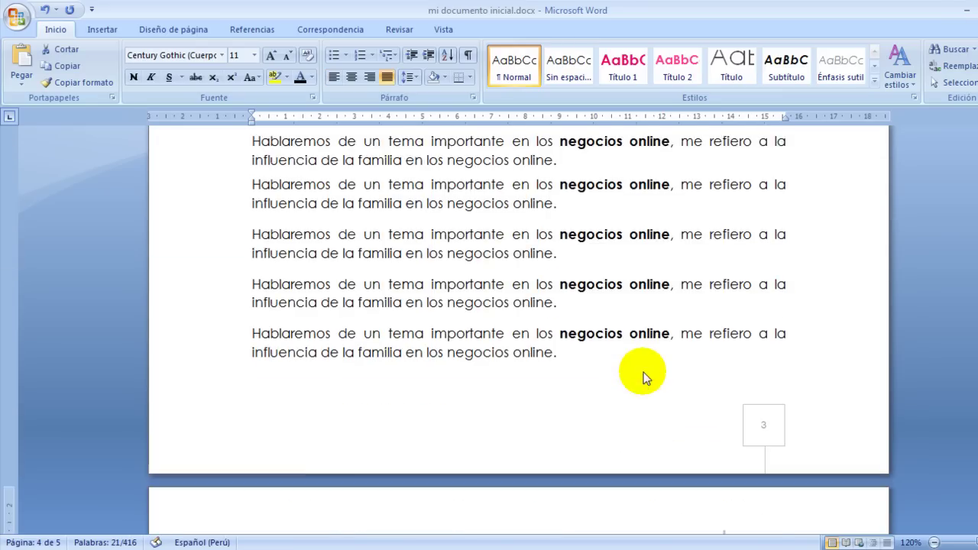
scroll(643, 373, up, 3)
scroll(644, 372, up, 1)
scroll(644, 372, up, 2)
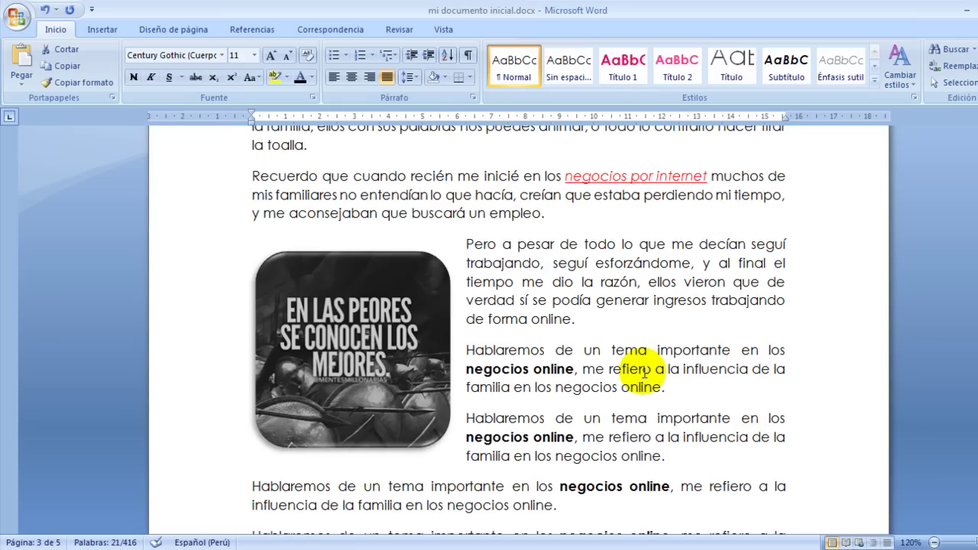
scroll(644, 372, up, 1)
scroll(634, 375, up, 2)
scroll(634, 375, down, 3)
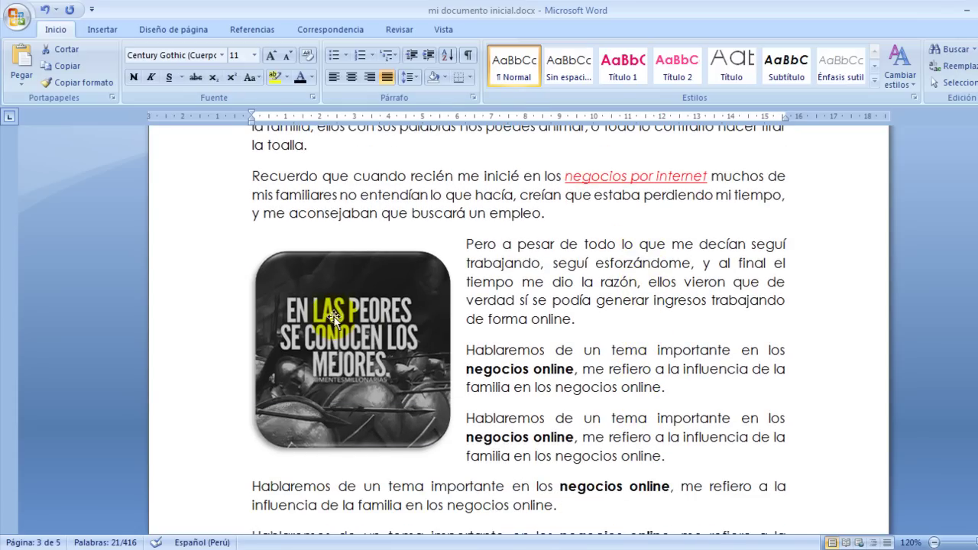
- Copy the 'En las peores se conocen los mejores' picture
click(373, 322)
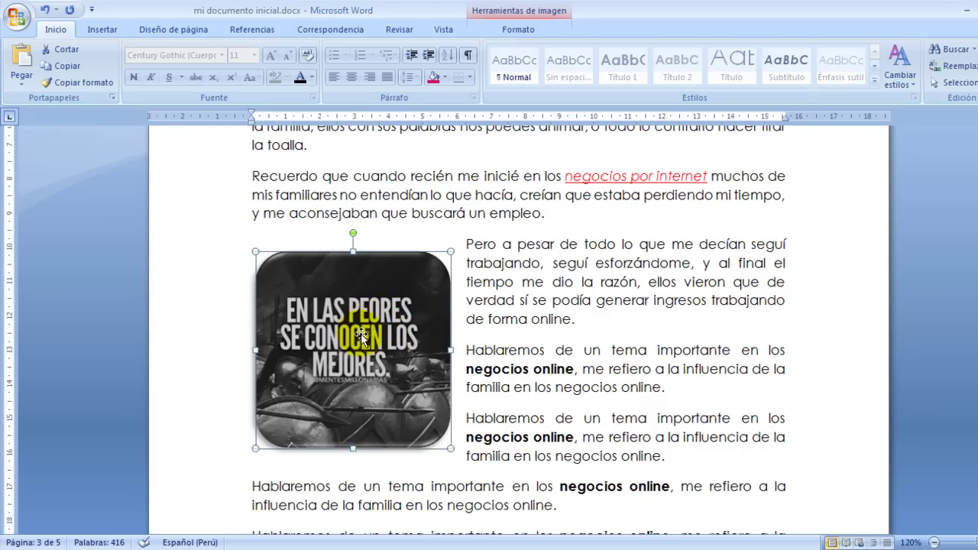
right_click(371, 326)
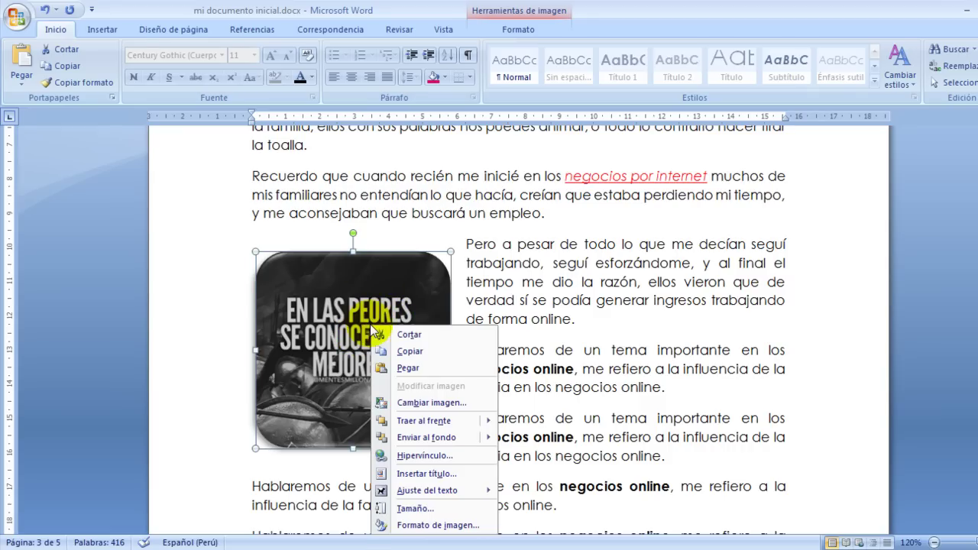
click(414, 350)
- Paste the picture into the Los amigos text on page 5 and drag it beside the paragraphs
scroll(678, 384, down, 3)
scroll(678, 384, down, 5)
scroll(677, 384, down, 5)
scroll(675, 386, down, 5)
scroll(675, 390, down, 5)
scroll(674, 390, down, 2)
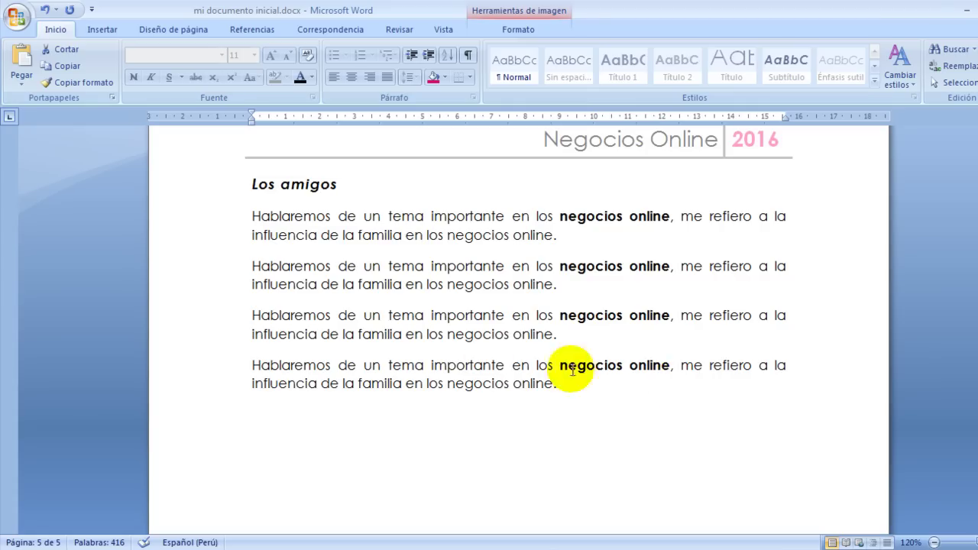
click(252, 315)
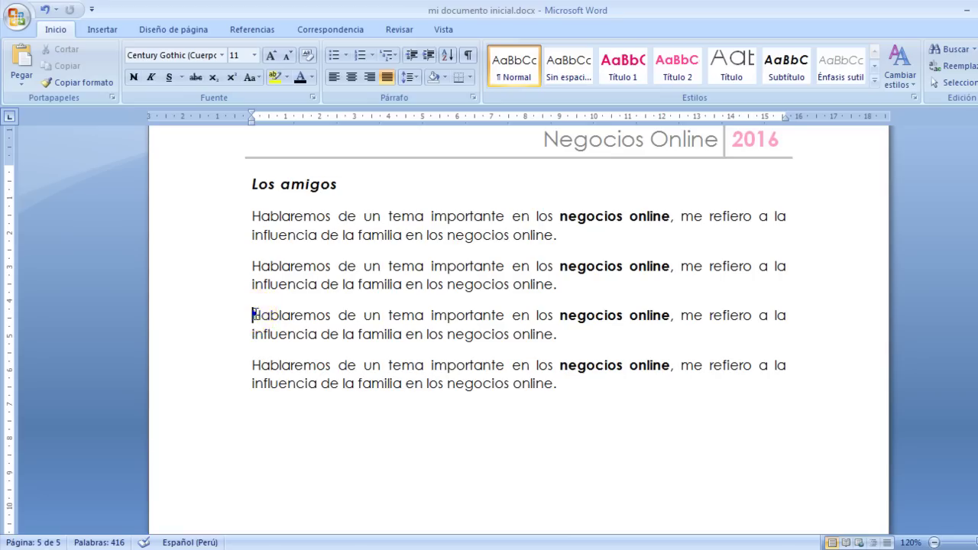
right_click(253, 315)
click(313, 353)
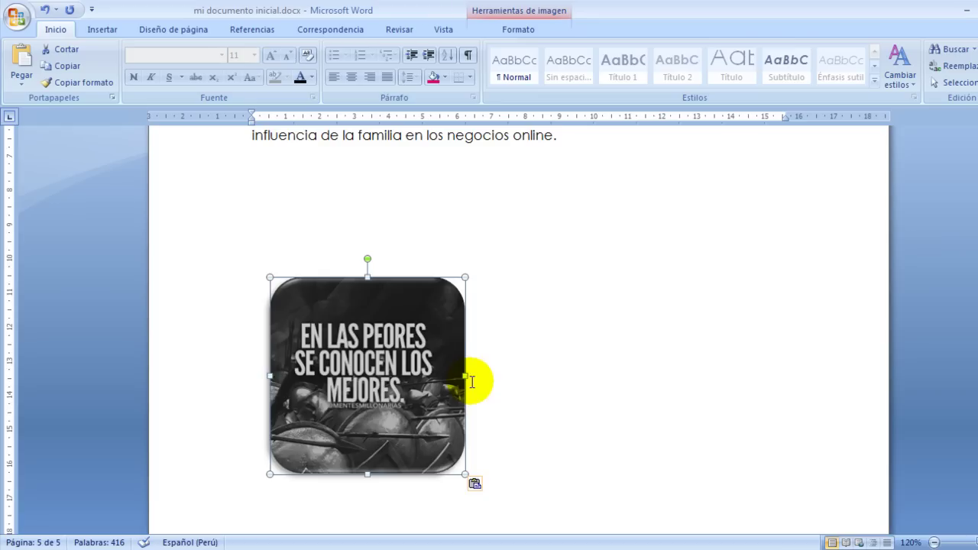
drag(406, 387, 385, 205)
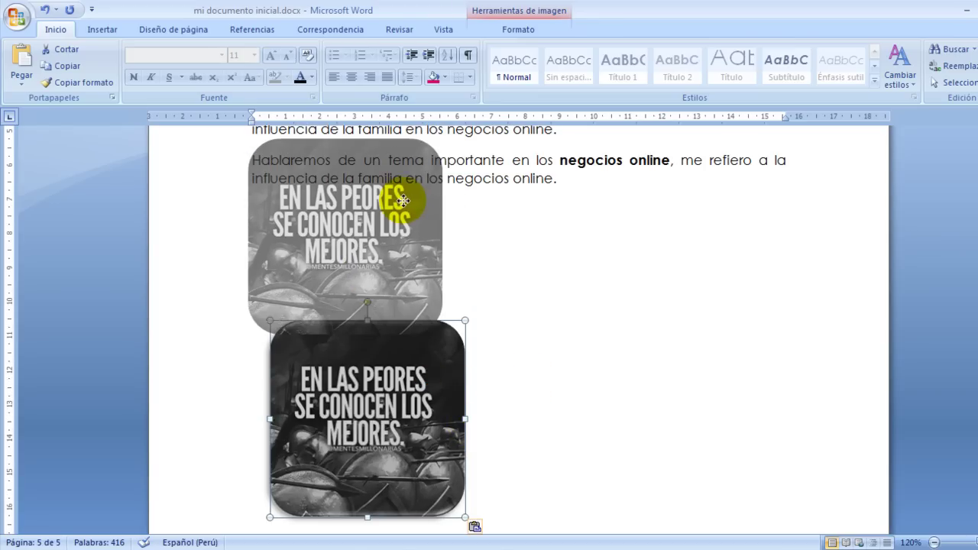
scroll(572, 316, up, 2)
scroll(572, 315, up, 3)
drag(419, 398, 412, 316)
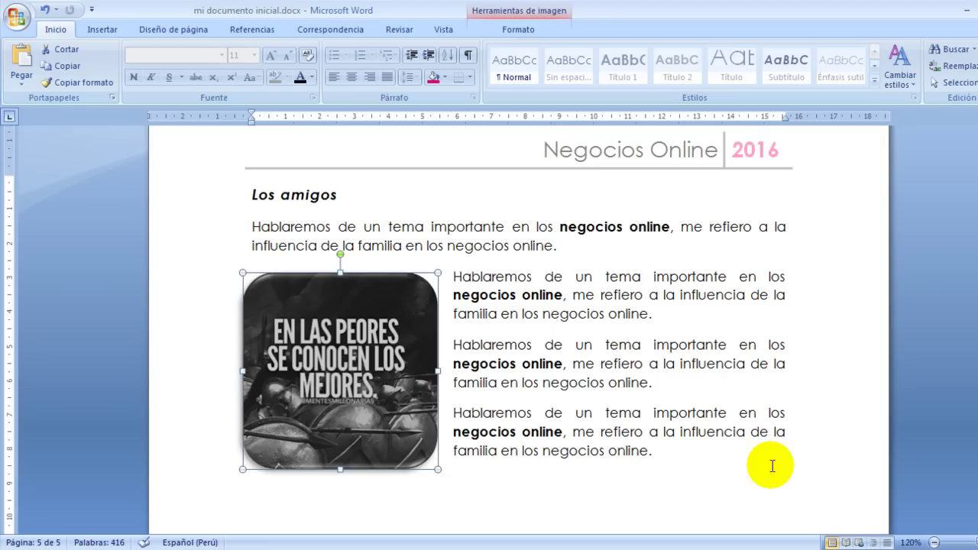
- Copy the third Hablaremos paragraph beside the picture
click(656, 454)
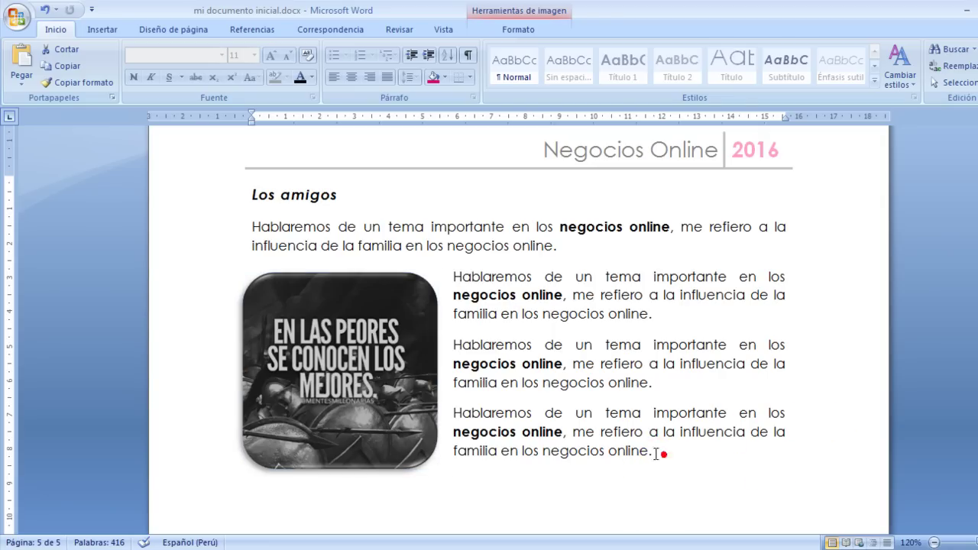
drag(656, 454, 454, 413)
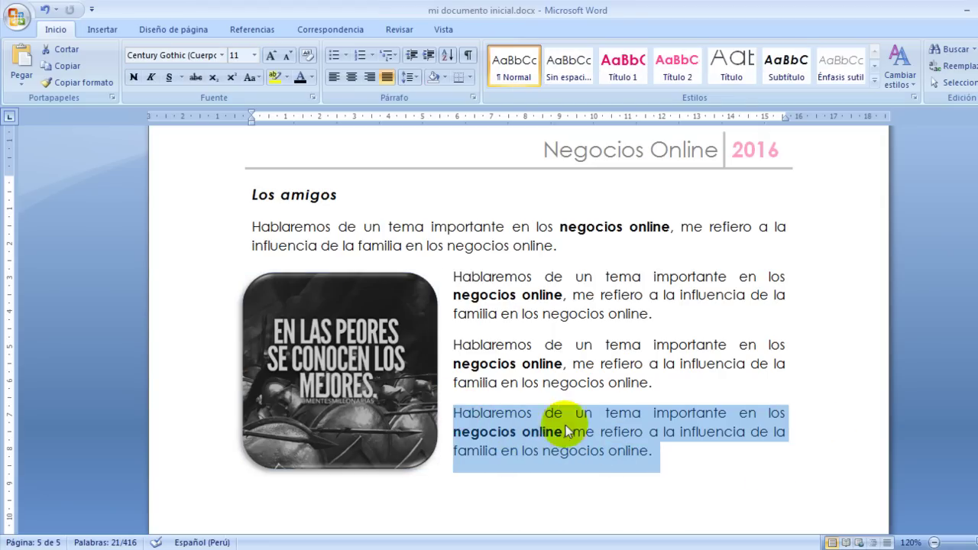
key(ctrl+c)
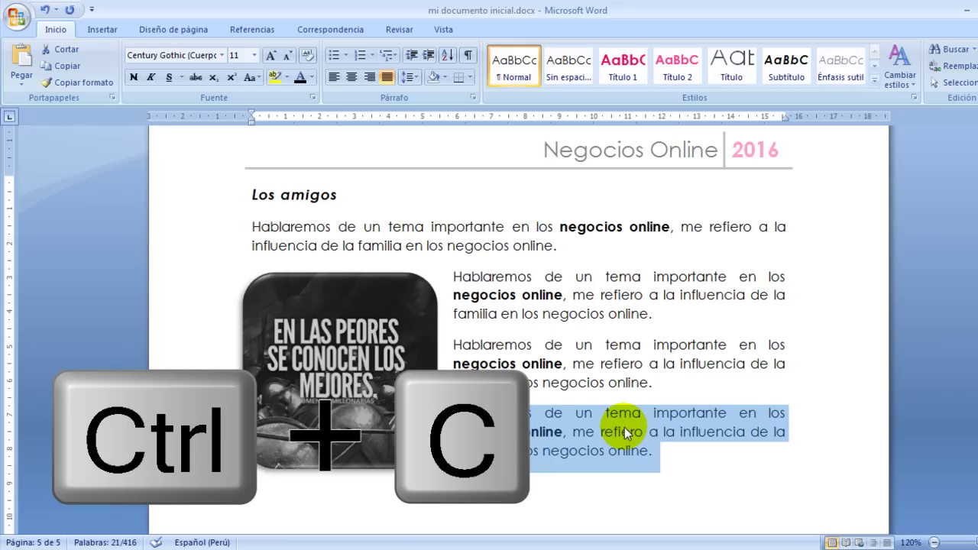
- Paste three copies of the paragraph below the picture on page 5 with Ctrl+V
scroll(627, 430, down, 2)
click(300, 428)
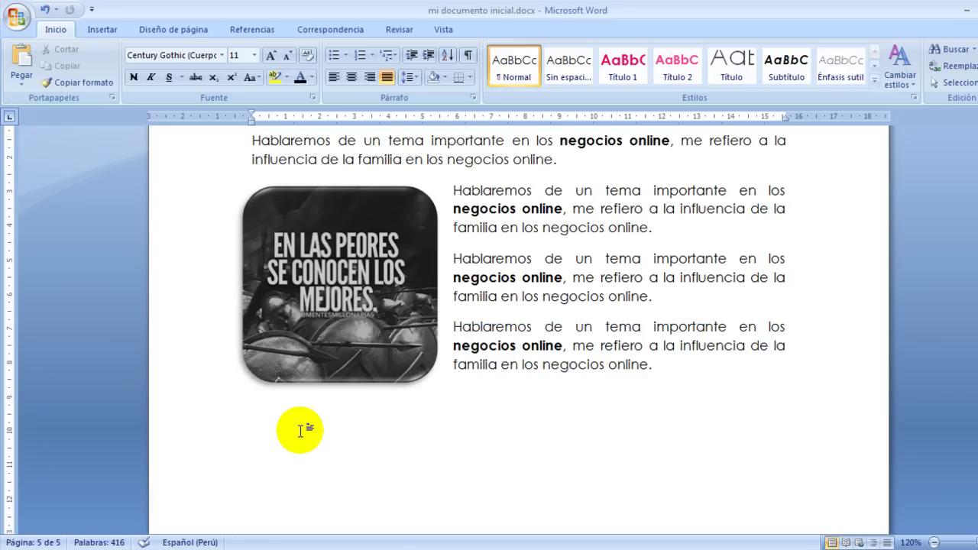
key(ctrl+v)
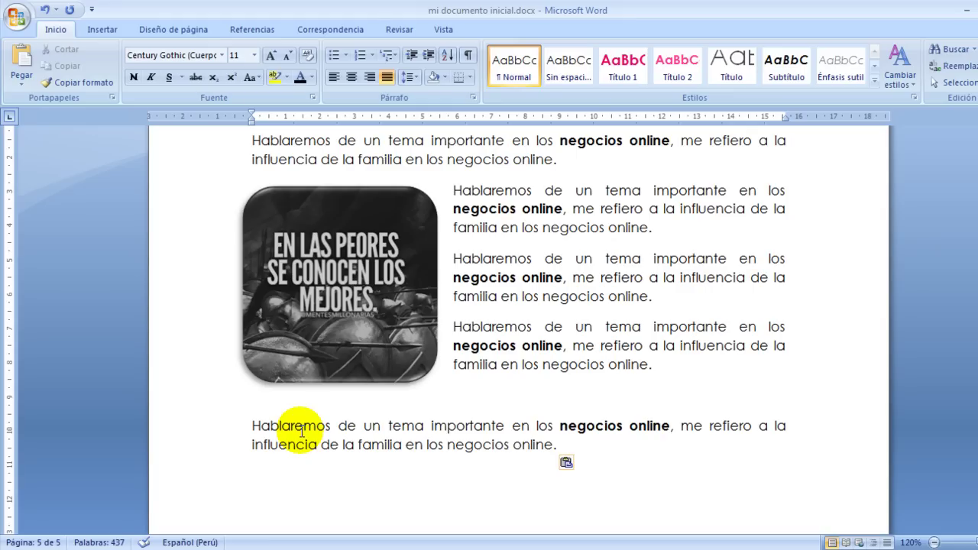
key(ctrl+v)
key(ctrl+v)
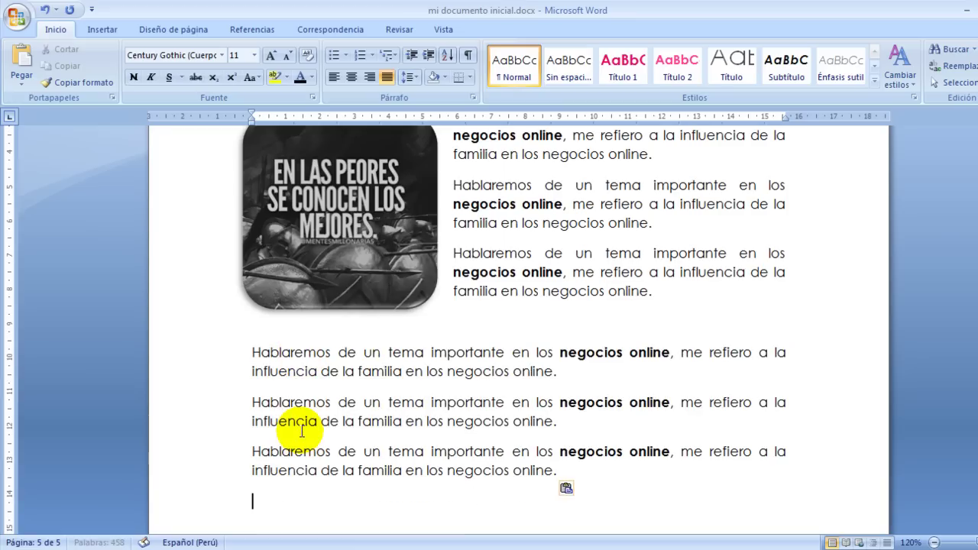
key(ctrl+v)
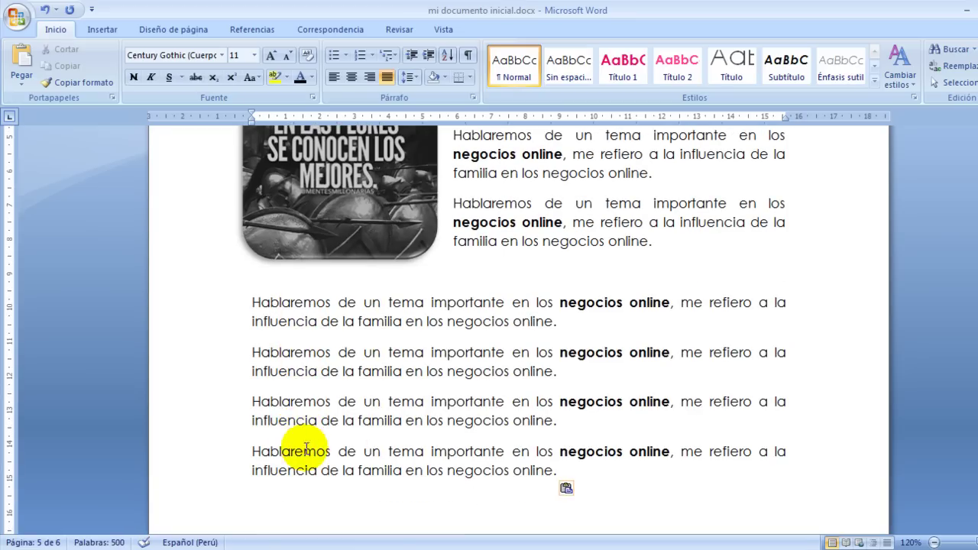
scroll(554, 386, up, 1)
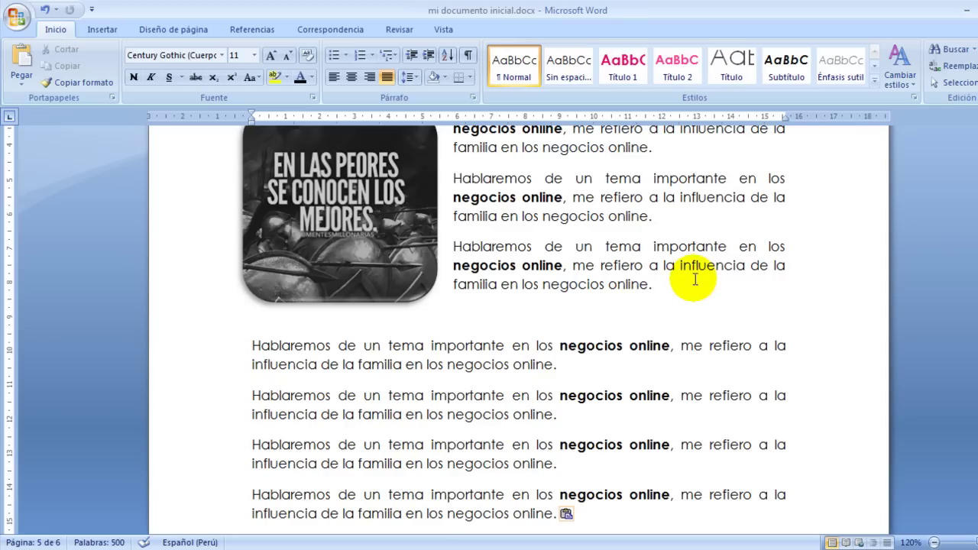
scroll(696, 279, up, 5)
scroll(696, 280, up, 3)
scroll(696, 279, up, 3)
scroll(693, 325, up, 1)
scroll(693, 325, up, 7)
scroll(634, 323, down, 1)
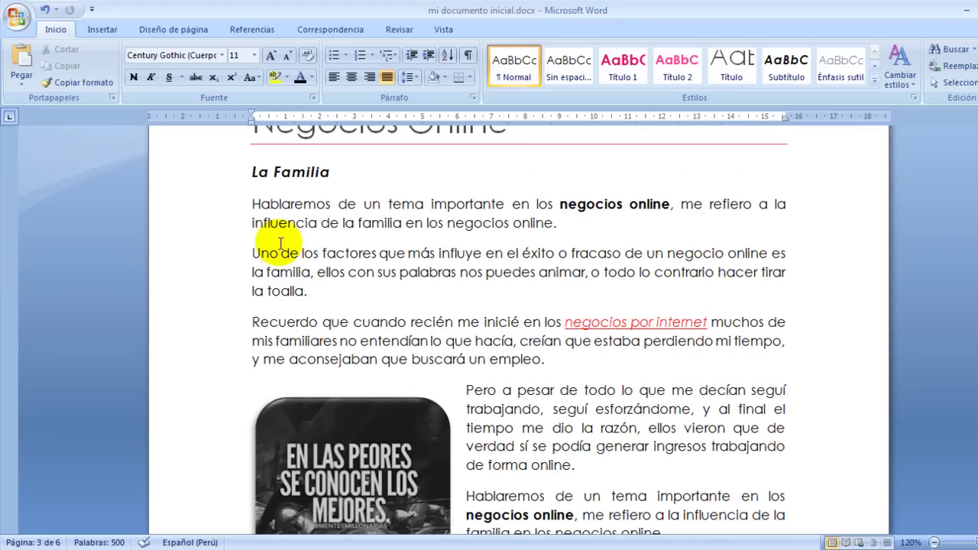
- Cut the 'Uno de los factores…' paragraph from the La Familia section on page 3
mouse_move(253, 253)
mouse_down()
mouse_move(309, 270)
mouse_move(324, 292)
mouse_up()
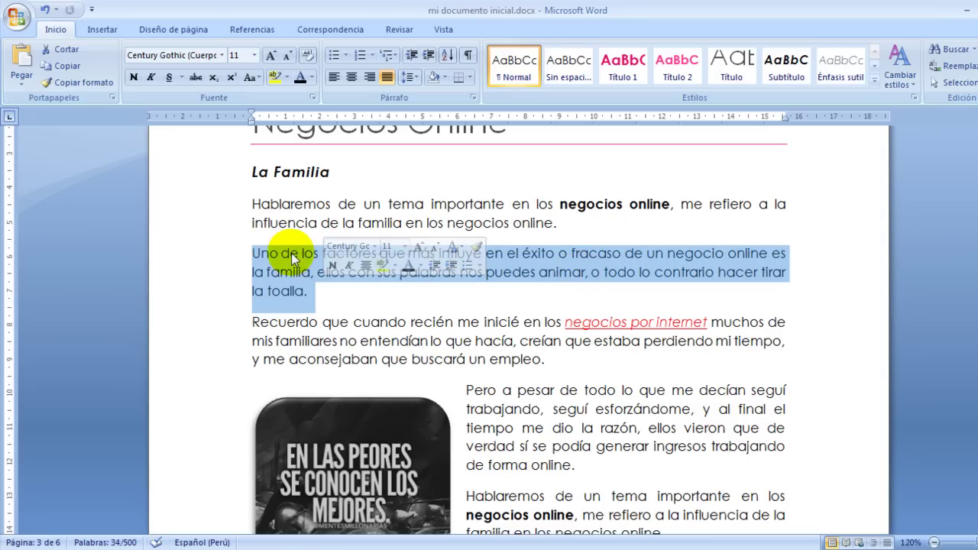
right_click(557, 263)
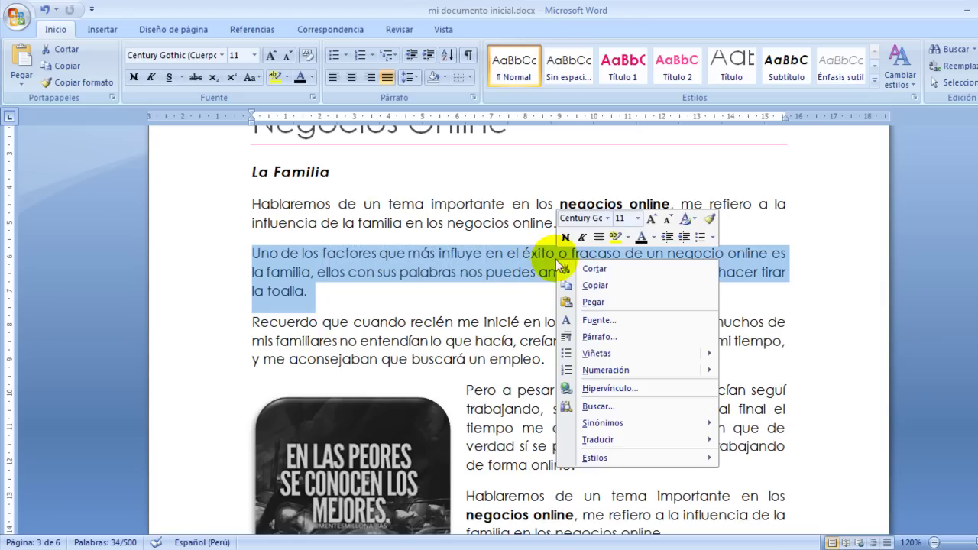
click(595, 269)
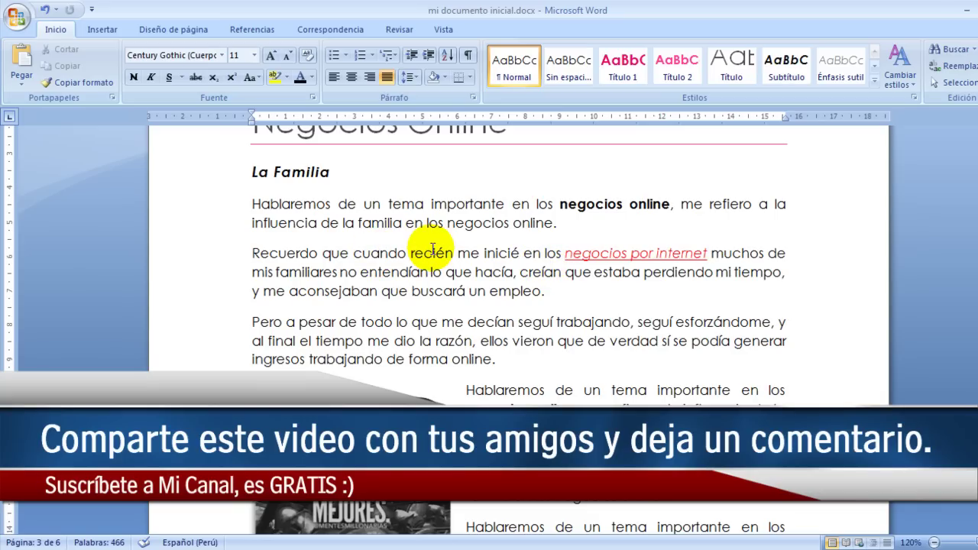
- Paste the 'Uno de los factores…' paragraph on the empty line after the repeated Hablaremos paragraphs
scroll(768, 289, down, 3)
scroll(768, 291, down, 4)
scroll(769, 291, down, 4)
scroll(768, 291, down, 3)
scroll(768, 292, down, 3)
scroll(733, 290, down, 5)
scroll(535, 279, down, 3)
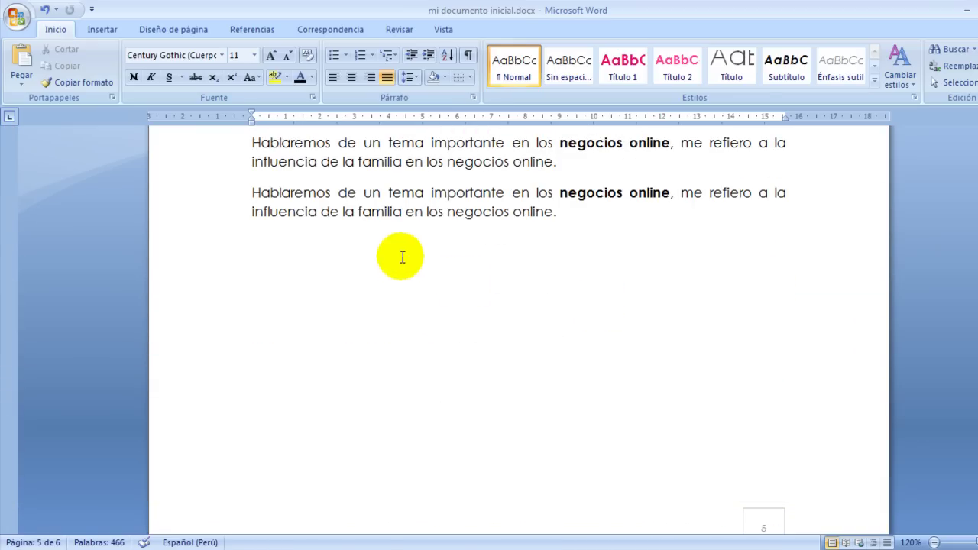
click(403, 257)
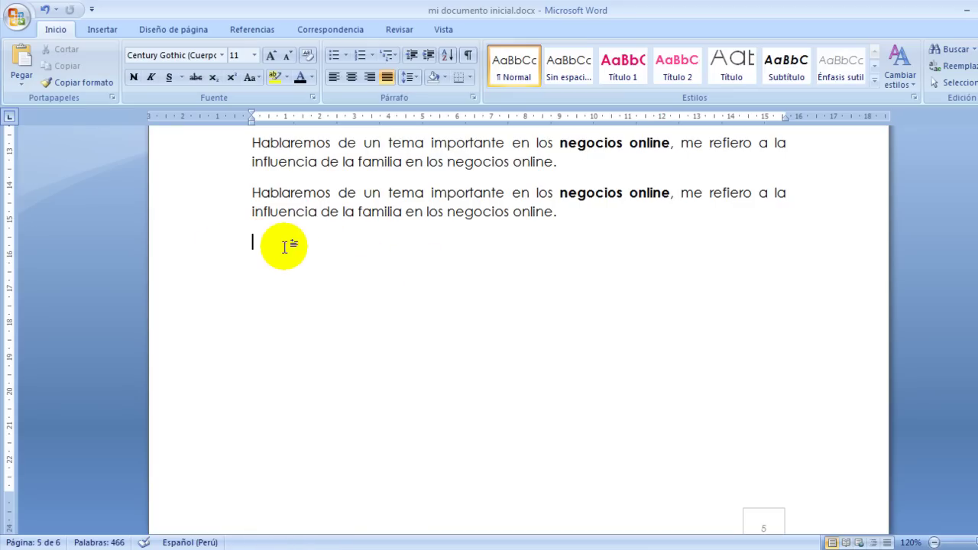
right_click(275, 243)
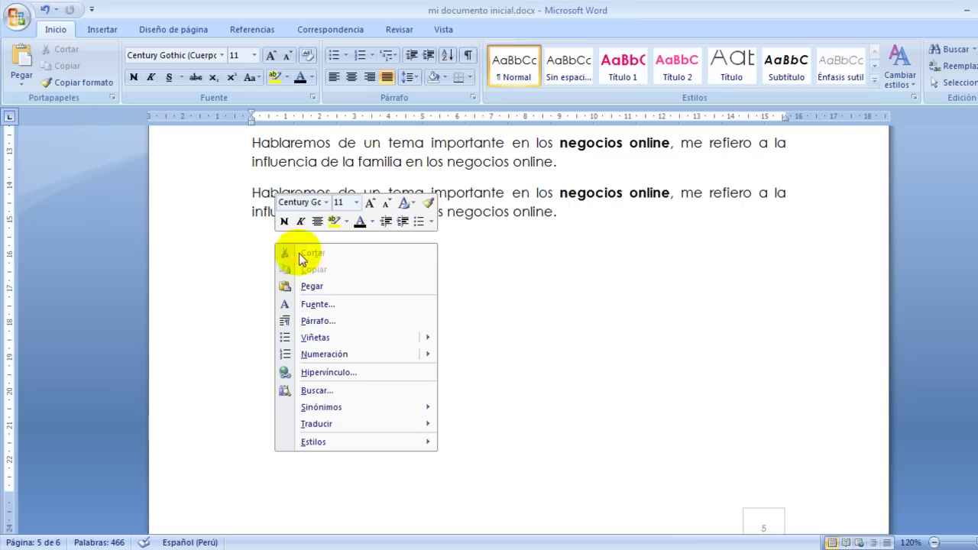
click(340, 289)
drag(308, 280, 254, 242)
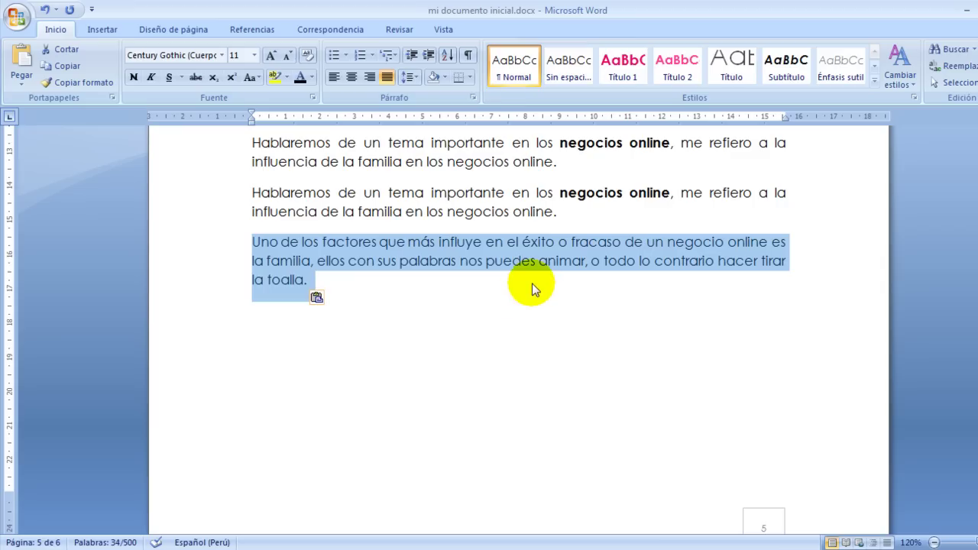
scroll(539, 277, up, 3)
scroll(539, 278, up, 3)
scroll(545, 289, up, 3)
scroll(546, 289, up, 1)
scroll(549, 291, up, 2)
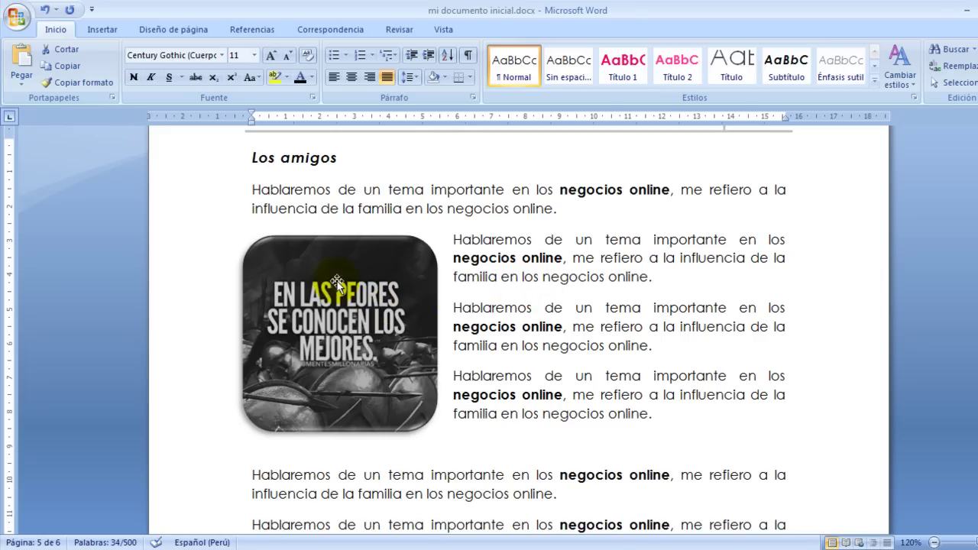
- Cut the 'En las peores…' image from the Los amigos section
click(356, 312)
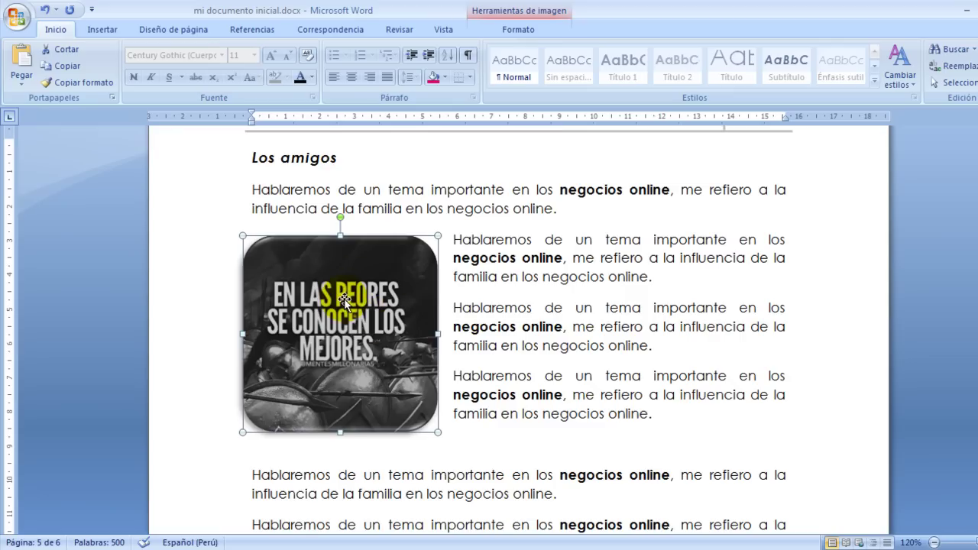
right_click(346, 299)
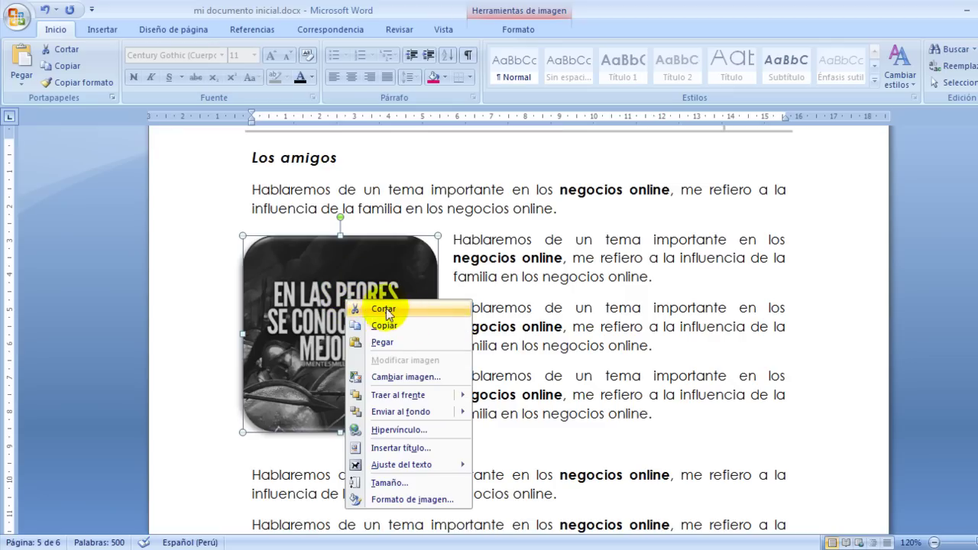
click(421, 310)
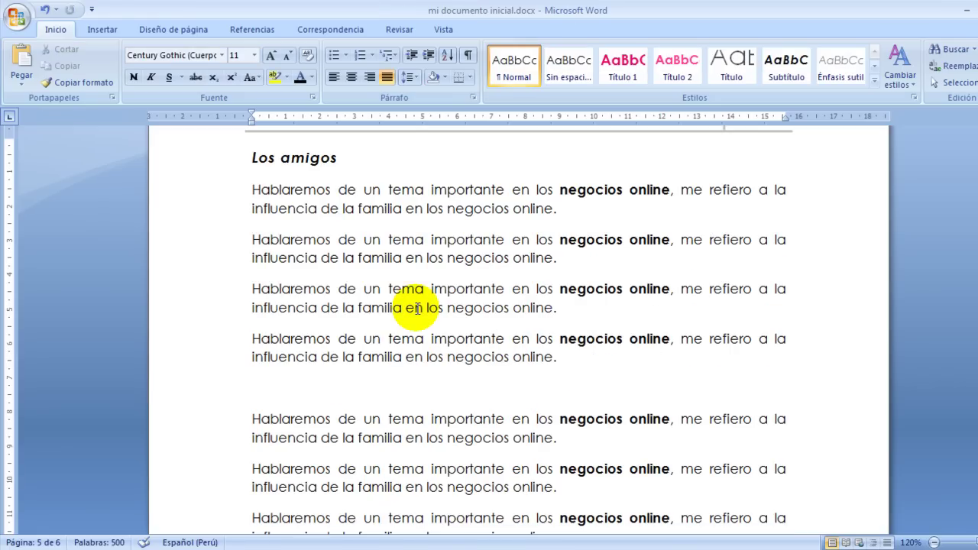
- Paste the image right after the 'la toalla.' paragraph
scroll(418, 308, down, 2)
scroll(418, 308, down, 1)
scroll(418, 308, down, 1)
scroll(418, 308, down, 1)
scroll(418, 308, down, 1)
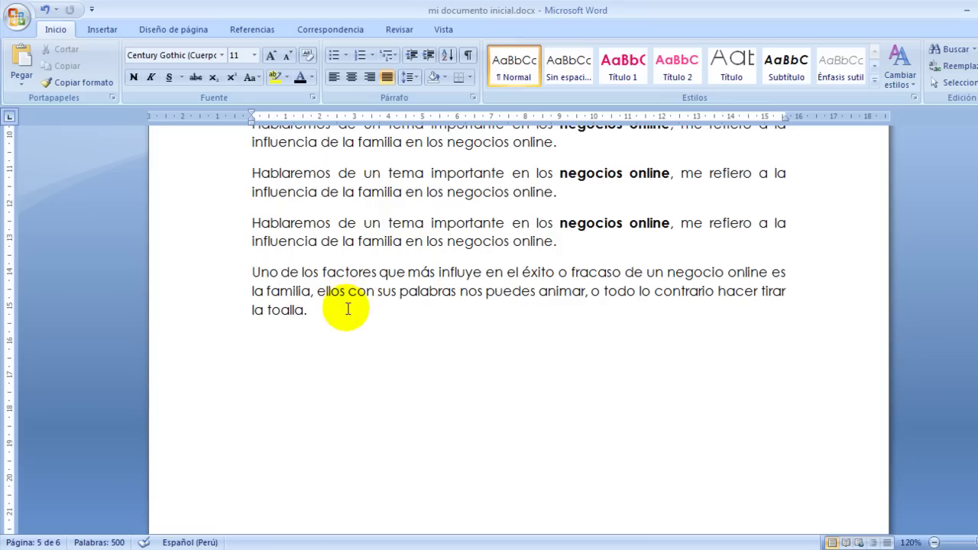
click(366, 310)
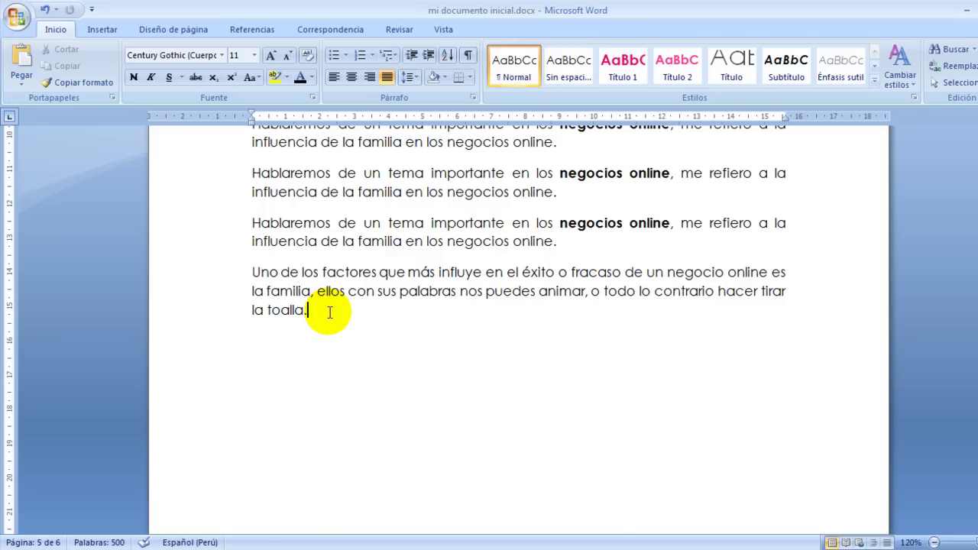
right_click(330, 312)
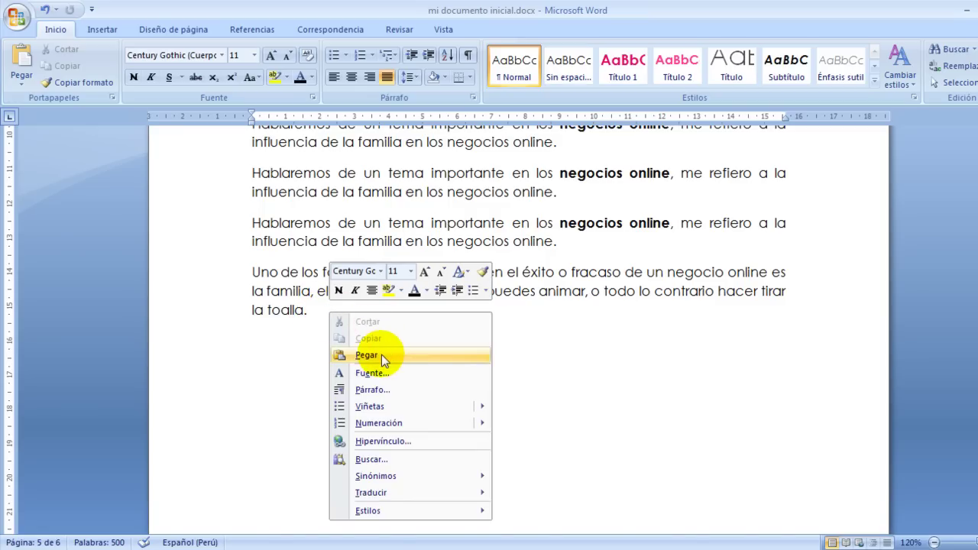
click(381, 355)
scroll(382, 353, down, 1)
- Drag the image down and right beside page 5's final paragraphs so text wraps on its left
scroll(389, 338, up, 3)
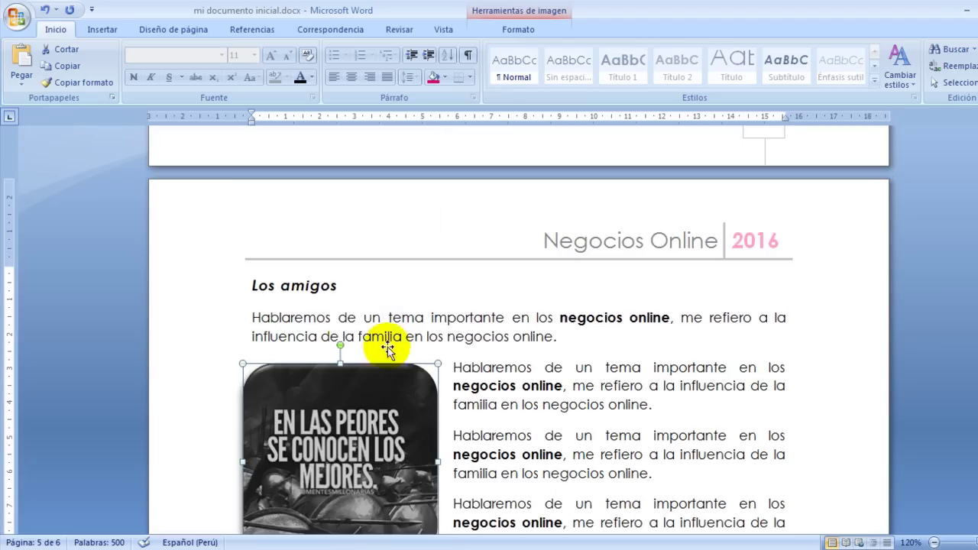
scroll(335, 321, down, 2)
scroll(349, 327, down, 3)
scroll(375, 324, down, 2)
scroll(338, 262, up, 3)
drag(369, 264, 484, 394)
scroll(487, 296, down, 2)
drag(486, 296, 468, 405)
scroll(481, 397, down, 1)
scroll(546, 364, down, 1)
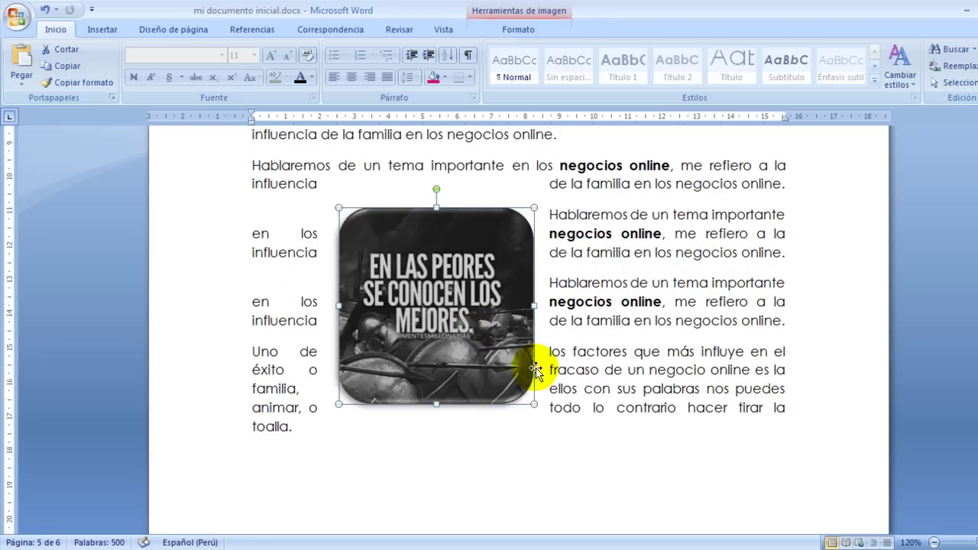
mouse_move(435, 353)
mouse_down()
mouse_move(327, 376)
mouse_move(679, 354)
mouse_up()
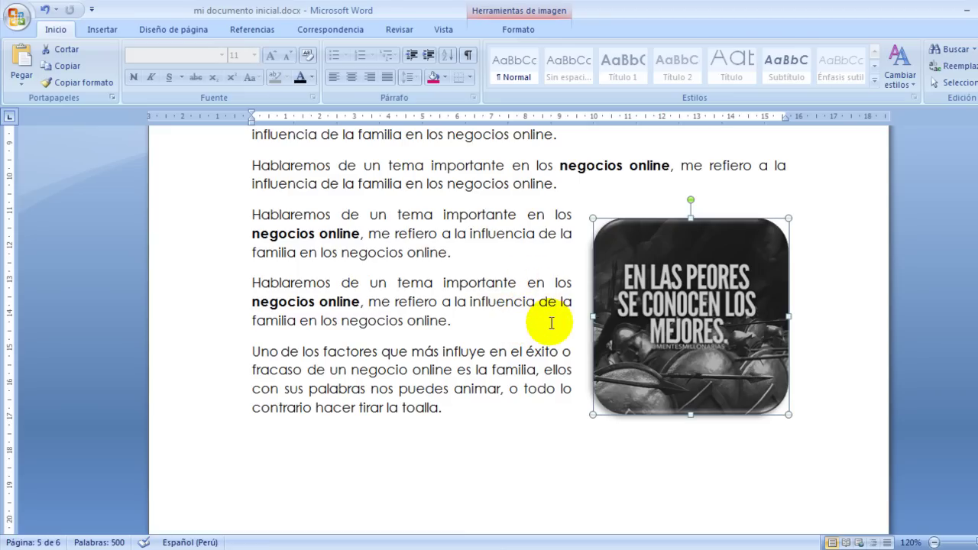
- Select the four repeated Hablaremos paragraphs under Los amigos and cut them with Ctrl+X
scroll(551, 324, up, 1)
key(ctrl+x)
scroll(546, 329, up, 1)
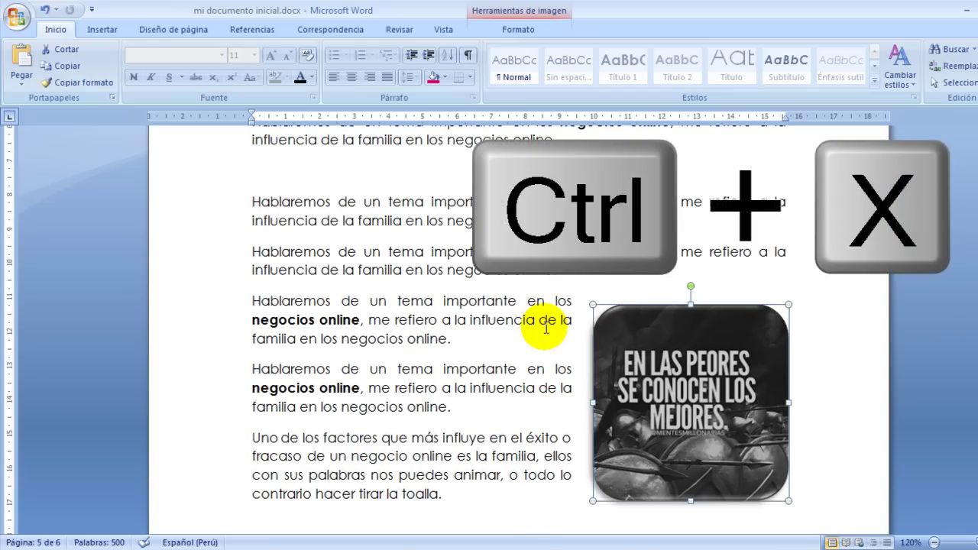
scroll(557, 328, up, 1)
scroll(556, 328, up, 1)
scroll(557, 328, up, 1)
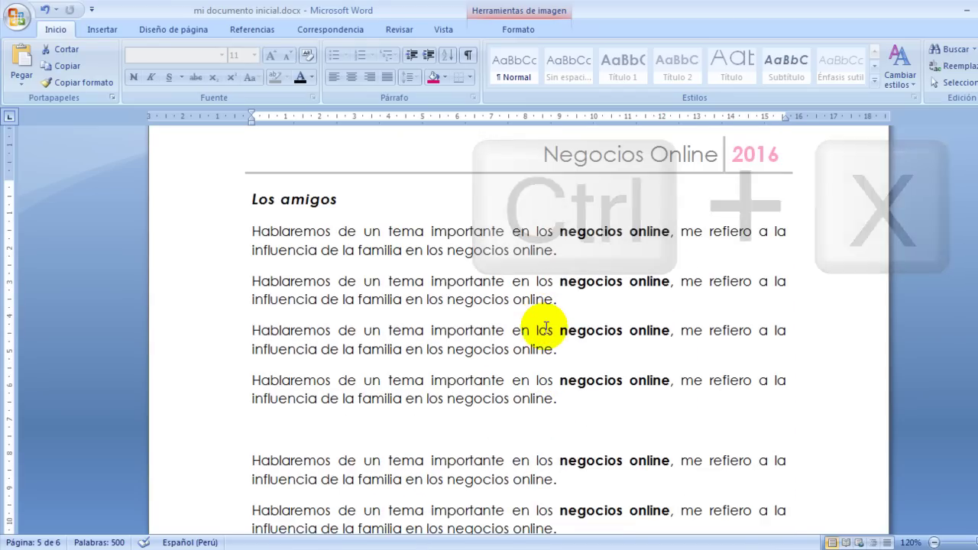
mouse_move(252, 230)
mouse_down()
mouse_move(603, 368)
mouse_move(610, 395)
mouse_up()
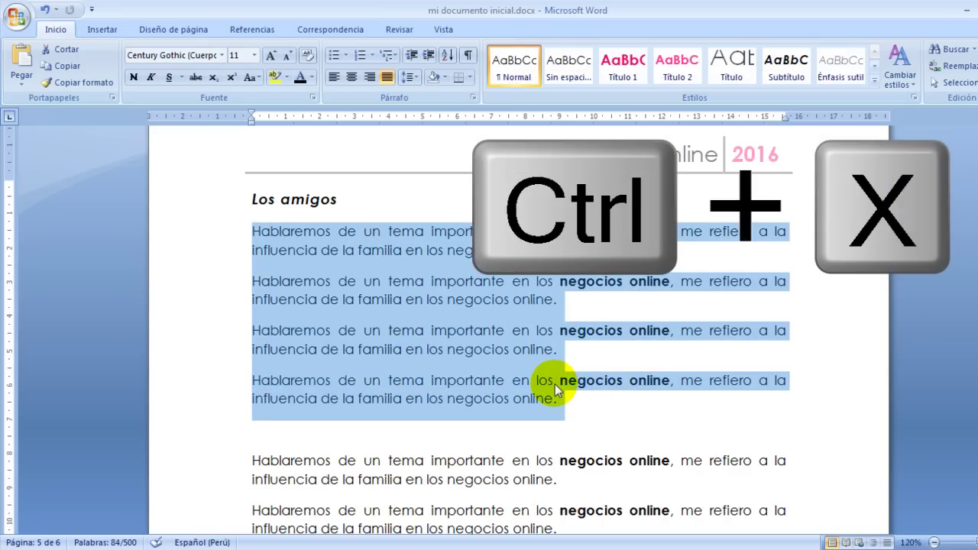
key(ctrl+x)
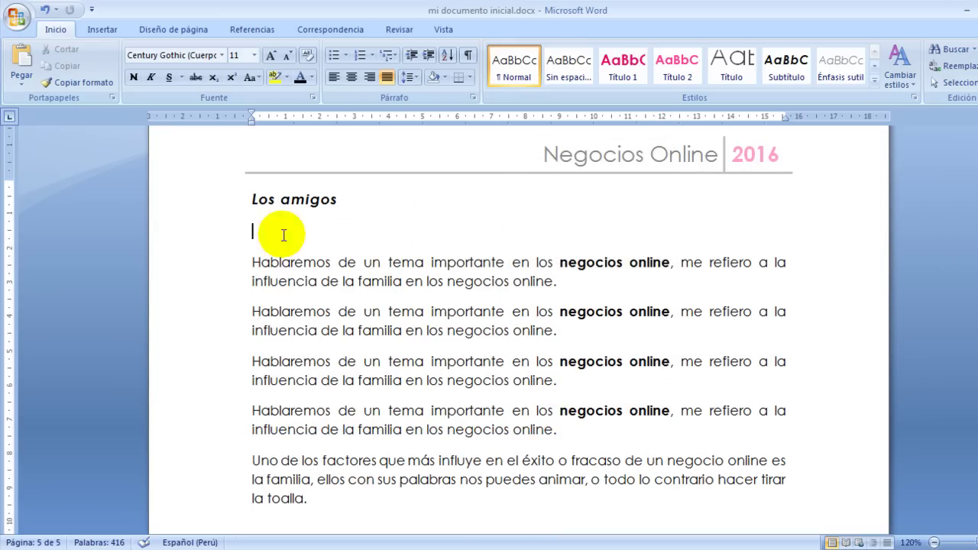
- Paste the four cut paragraphs just before the image on page 5, then undo that paste
scroll(565, 324, down, 2)
scroll(565, 325, down, 2)
scroll(611, 324, down, 2)
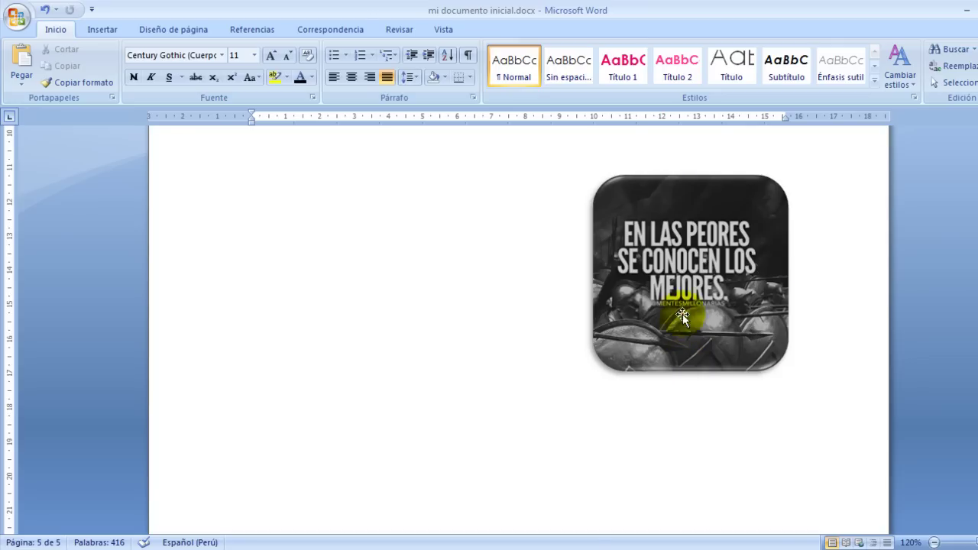
click(683, 322)
scroll(611, 382, up, 3)
click(278, 344)
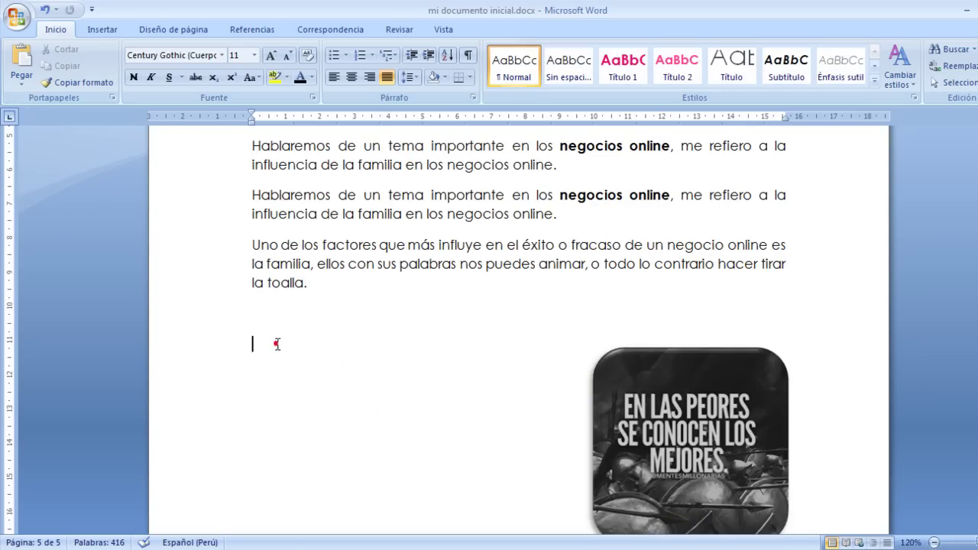
click(267, 377)
key(ctrl+v)
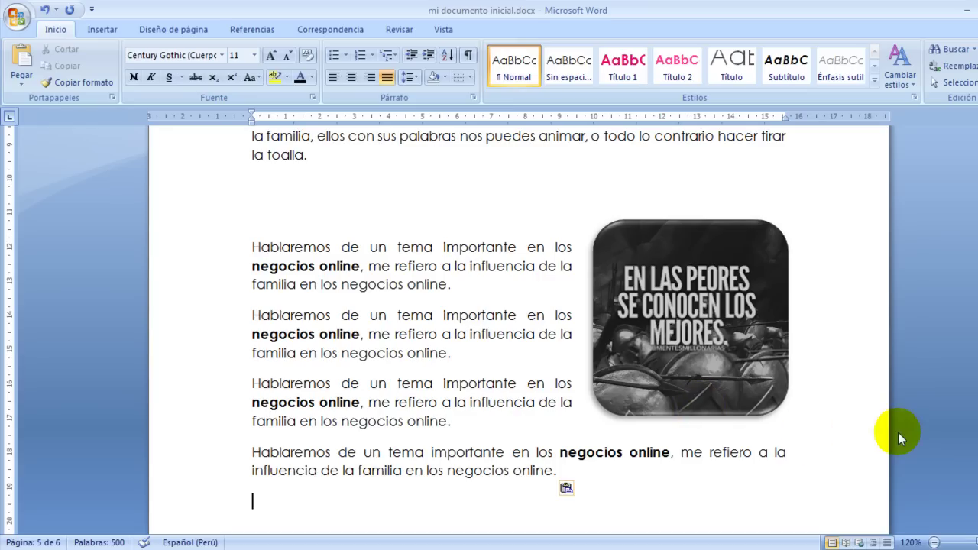
click(824, 357)
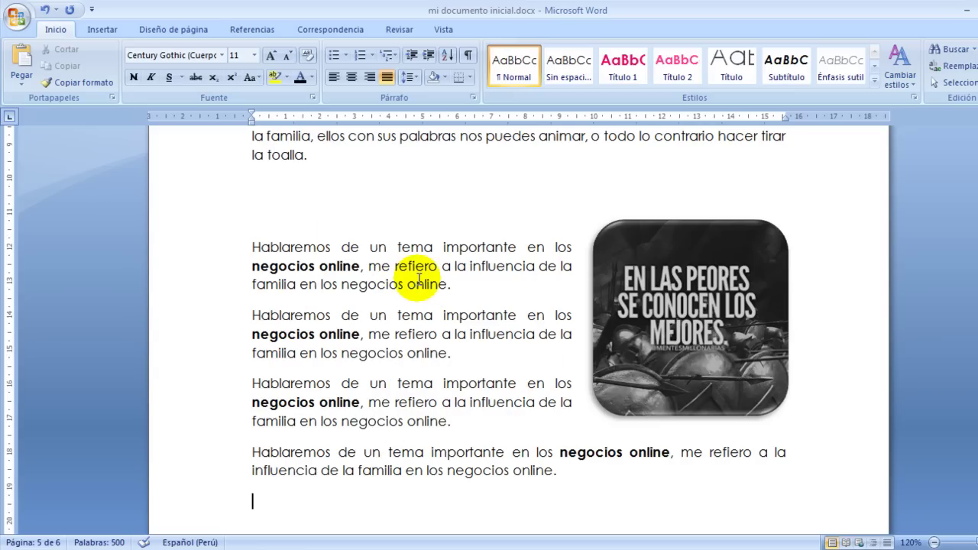
key(ctrl+z)
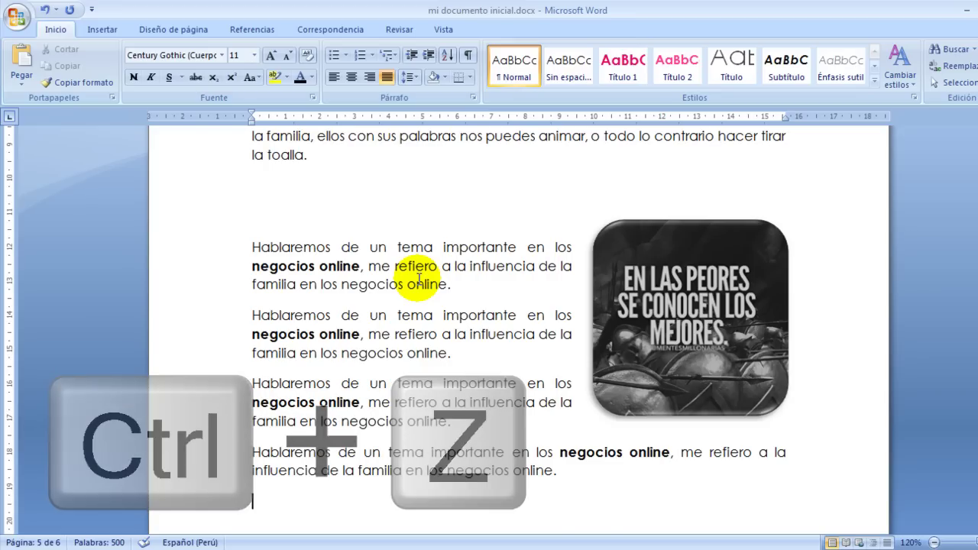
- Undo again and paste the four Hablaremos paragraphs on the empty line below the image
key(ctrl+z)
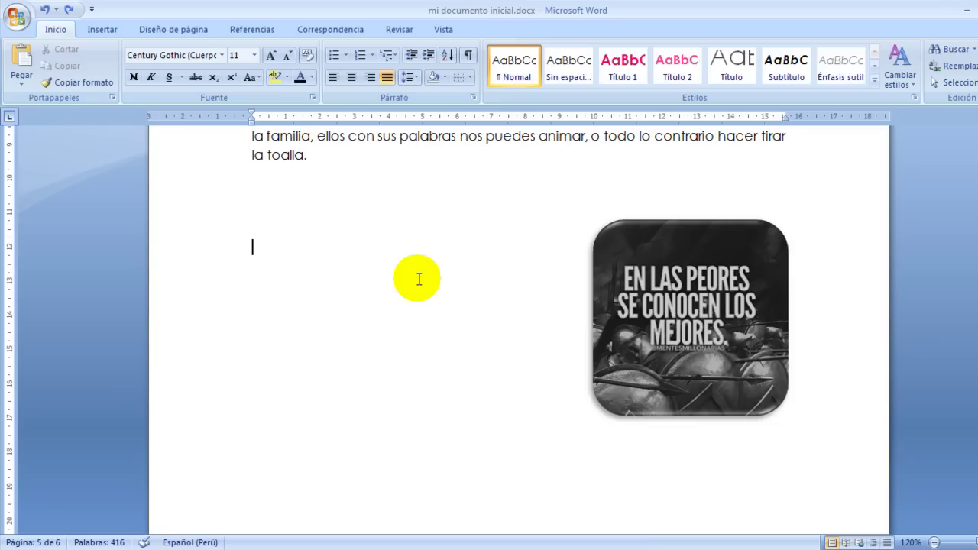
scroll(419, 279, up, 1)
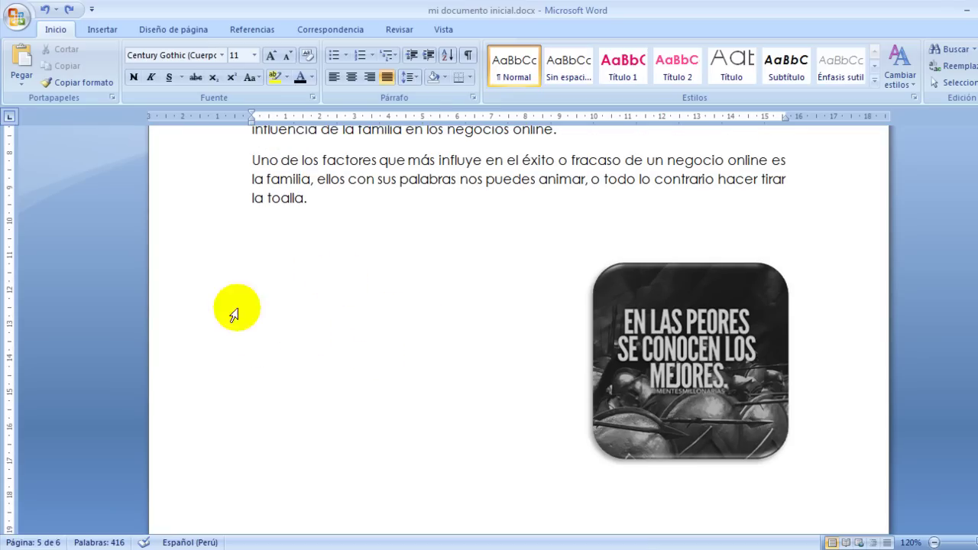
scroll(380, 324, up, 2)
scroll(443, 350, down, 1)
scroll(445, 352, down, 2)
scroll(444, 350, down, 4)
scroll(424, 350, up, 3)
click(380, 416)
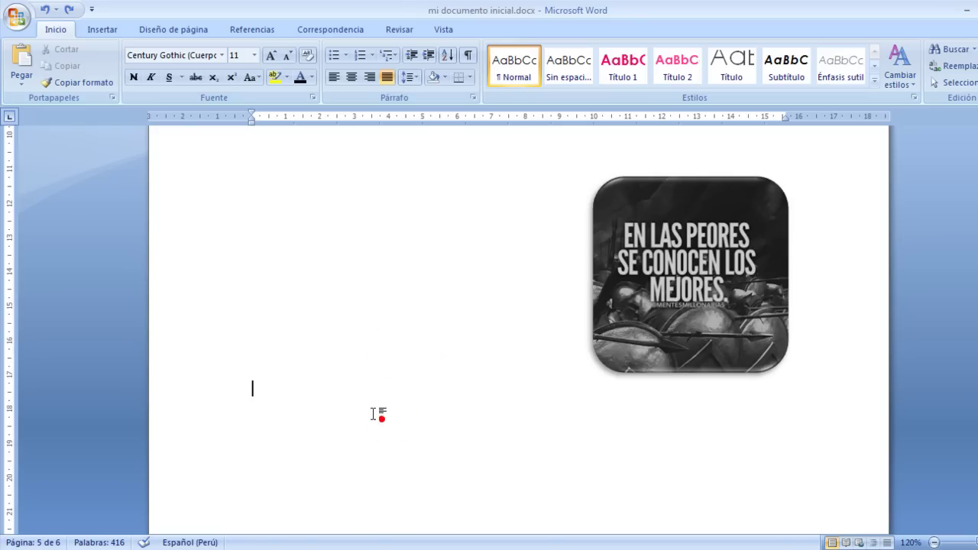
scroll(339, 389, down, 3)
click(289, 307)
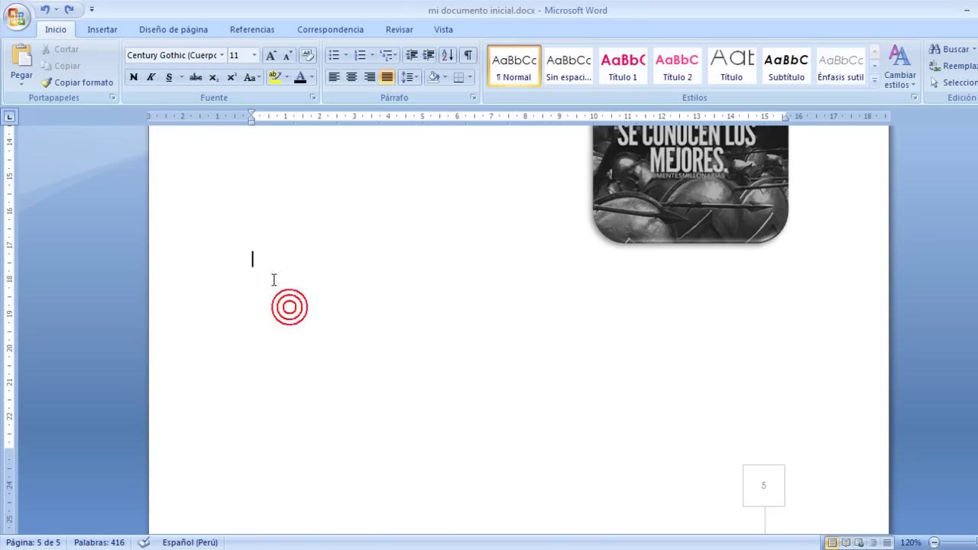
scroll(304, 312, up, 2)
scroll(291, 328, up, 1)
key(ctrl+v)
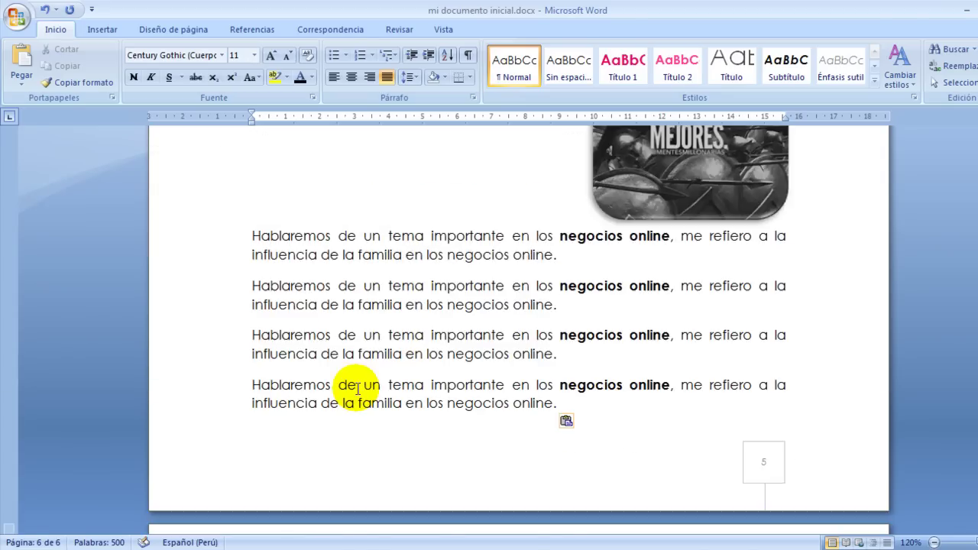
- Undo the paste below the image and the cut, returning the four Hablaremos paragraphs under Los amigos
scroll(460, 400, down, 2)
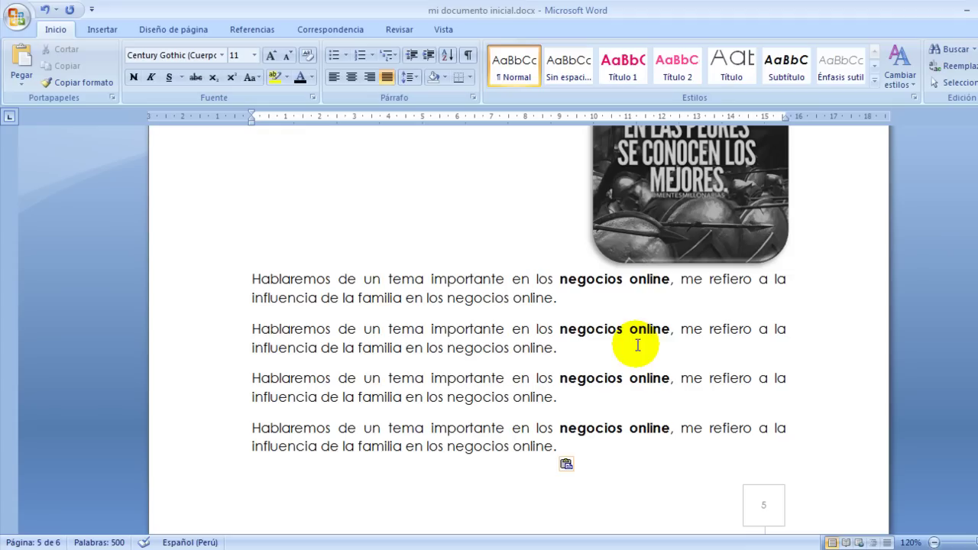
key(ctrl+z)
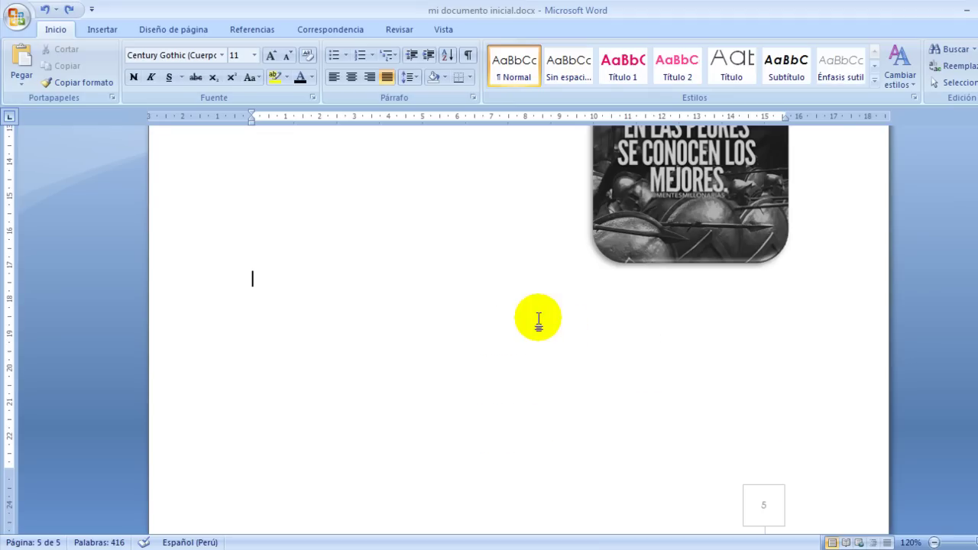
key(ctrl+y)
scroll(538, 321, up, 2)
scroll(547, 329, up, 2)
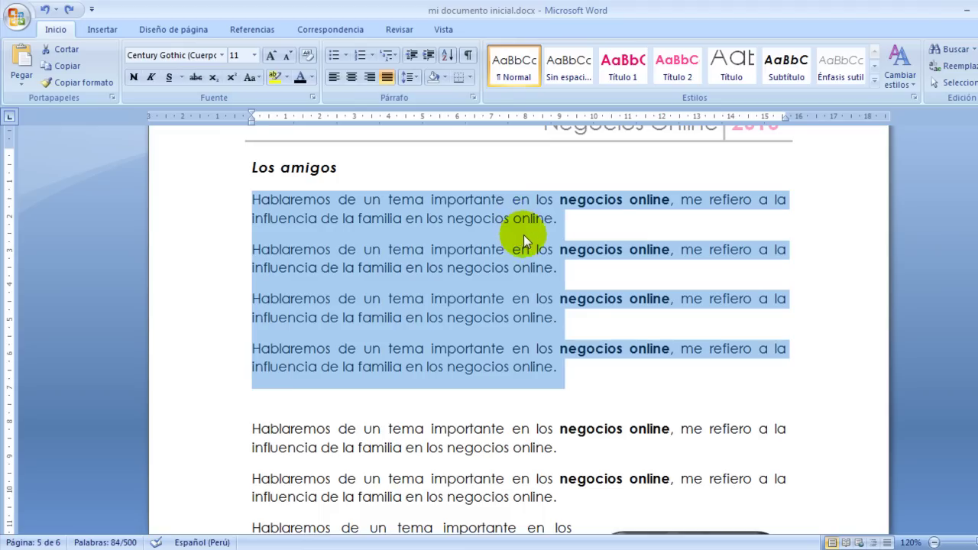
click(601, 223)
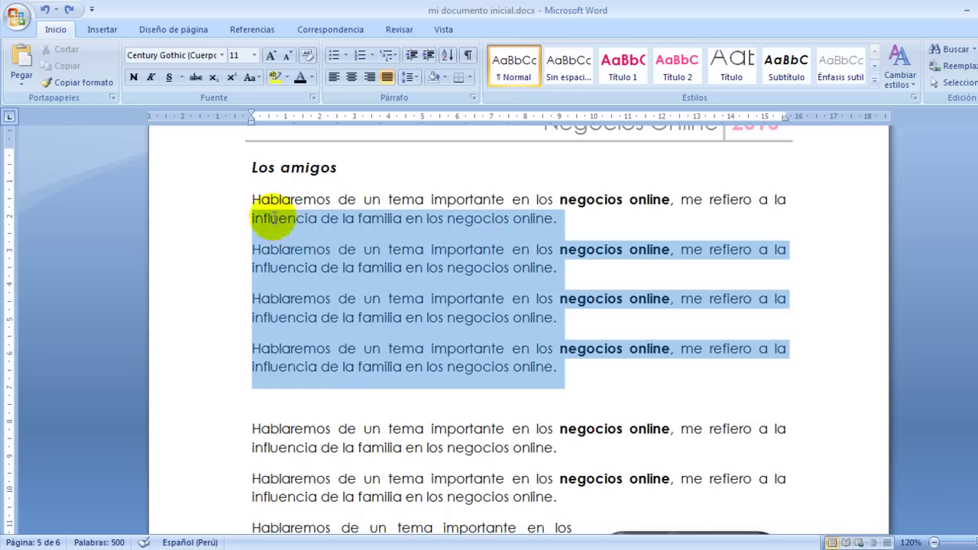
drag(584, 366, 253, 198)
click(783, 356)
scroll(786, 353, down, 2)
scroll(786, 352, down, 5)
scroll(788, 349, down, 4)
scroll(786, 347, down, 3)
scroll(765, 342, down, 4)
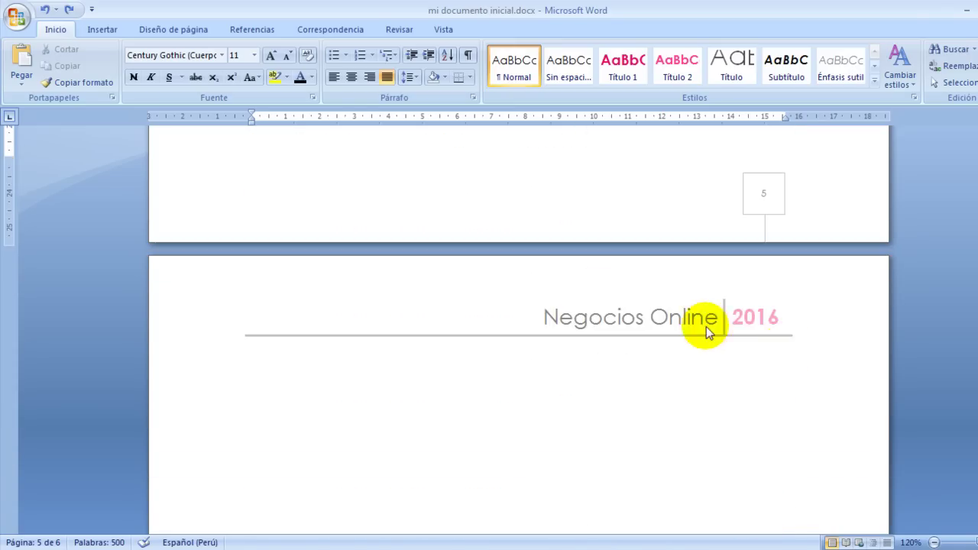
scroll(726, 334, up, 8)
scroll(570, 321, up, 5)
scroll(571, 321, up, 2)
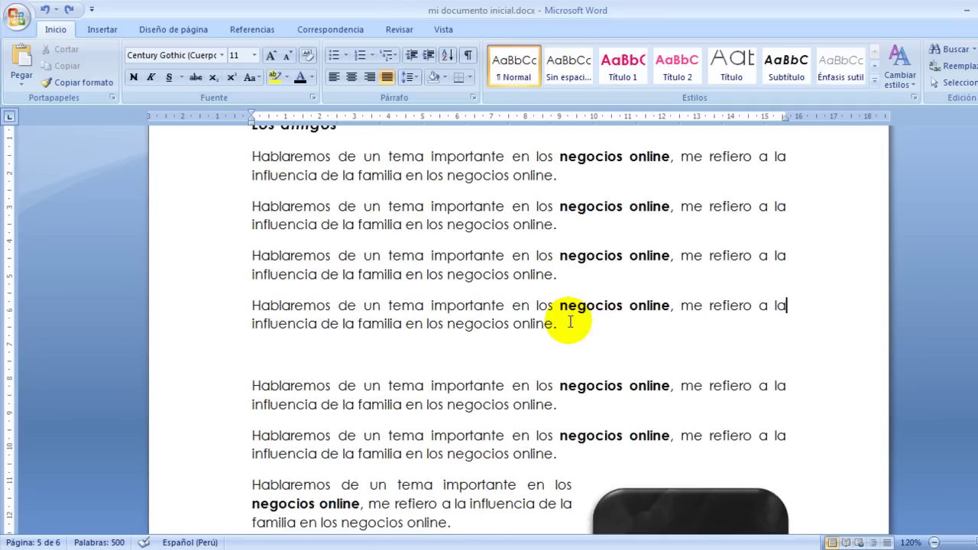
scroll(570, 322, up, 2)
scroll(570, 321, up, 1)
scroll(570, 321, up, 1)
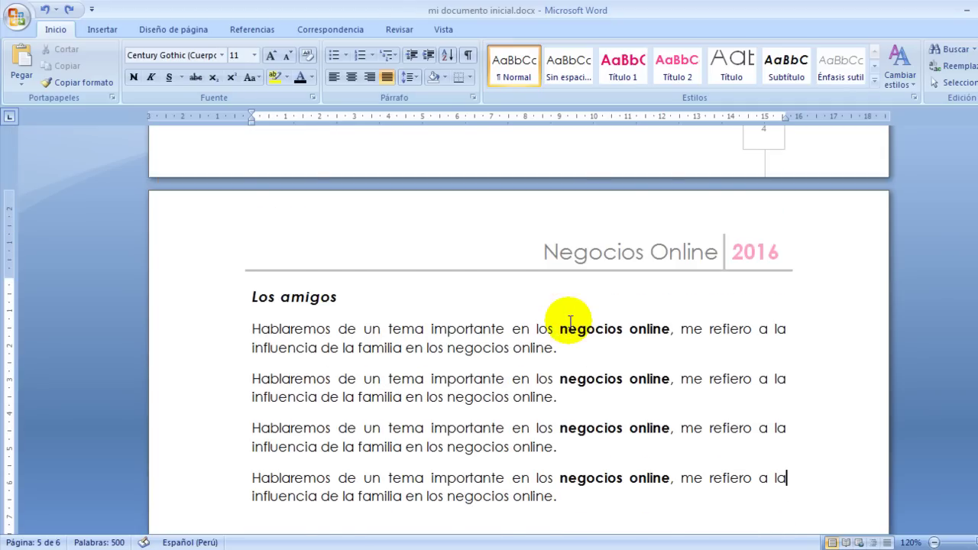
scroll(570, 321, down, 3)
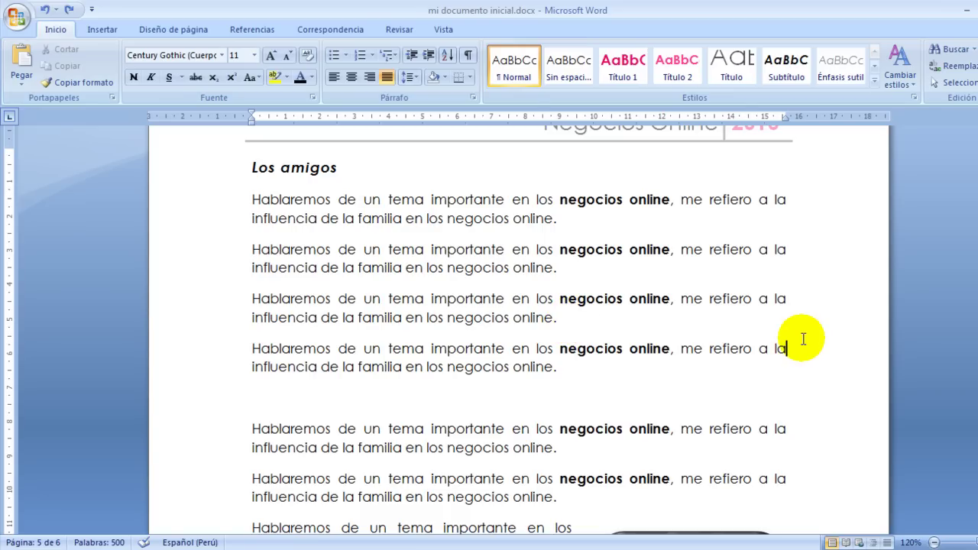
key(ctrl+z)
scroll(854, 319, down, 1)
scroll(857, 319, down, 2)
scroll(857, 319, down, 6)
scroll(856, 318, down, 1)
scroll(856, 320, up, 5)
scroll(856, 319, down, 3)
scroll(856, 320, down, 3)
scroll(856, 320, down, 3)
scroll(856, 320, down, 3)
scroll(856, 319, down, 3)
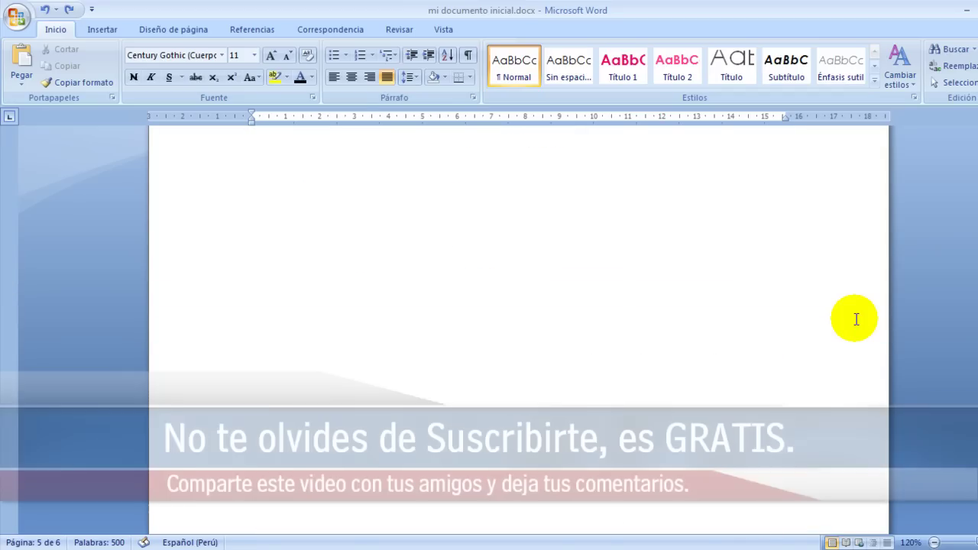
scroll(856, 320, down, 3)
scroll(856, 320, down, 5)
scroll(857, 320, up, 5)
scroll(856, 319, up, 2)
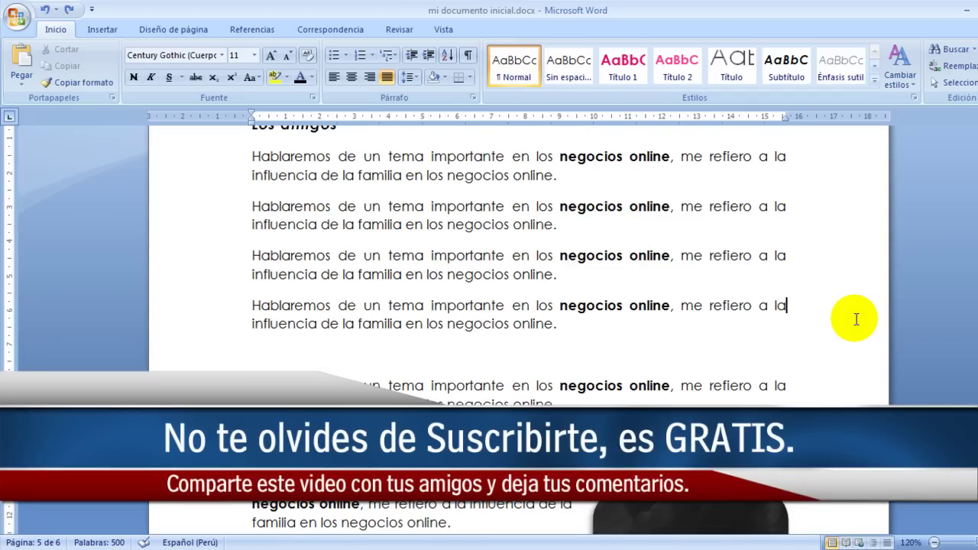